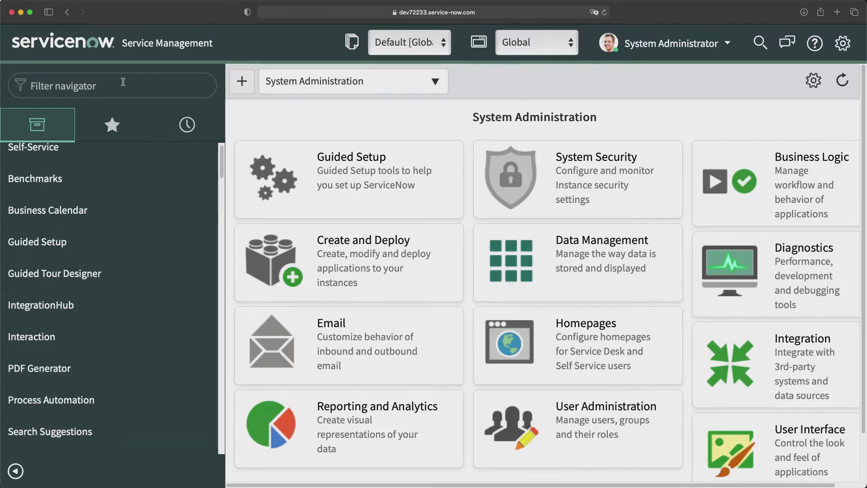
# - Filter the application navigator for "process automation" and open Flow Designer
pyautogui.click(151, 86)
pyautogui.write('proce')
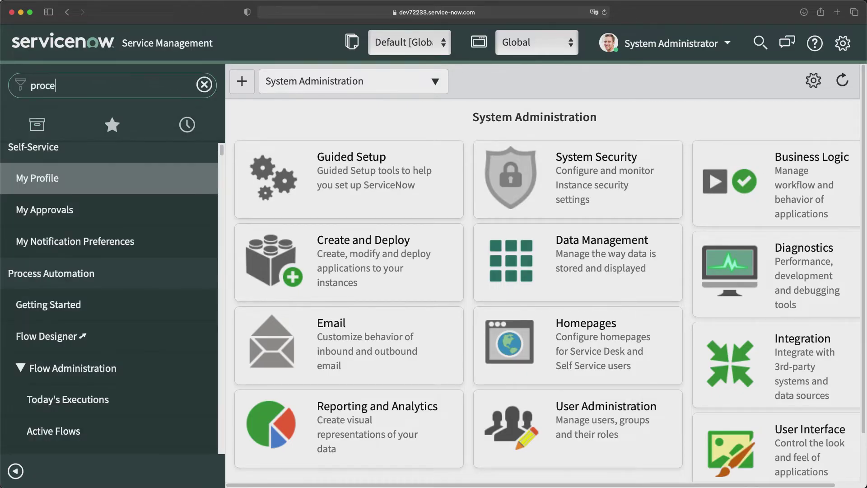
pyautogui.write('ss automation')
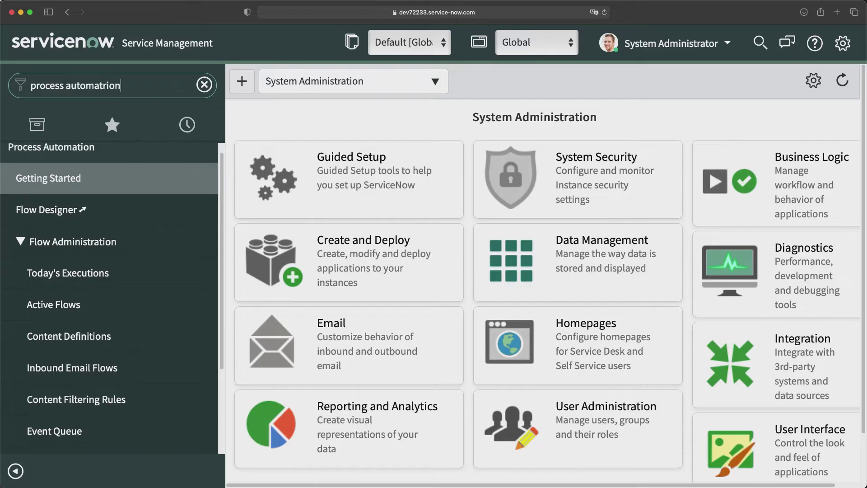
pyautogui.press('BackSpace')
pyautogui.press('BackSpace')
pyautogui.press('BackSpace')
pyautogui.write('t')
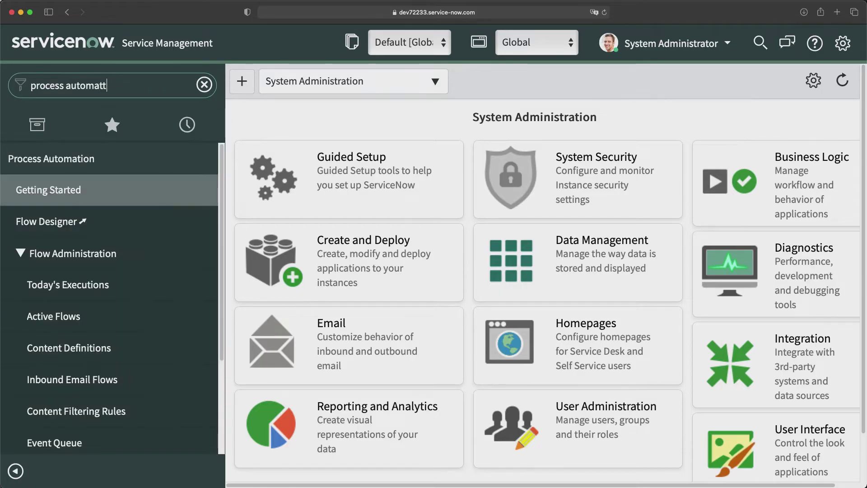
pyautogui.write('ion')
pyautogui.press('BackSpace')
pyautogui.press('BackSpace')
pyautogui.press('BackSpace')
pyautogui.press('BackSpace')
pyautogui.write('ion')
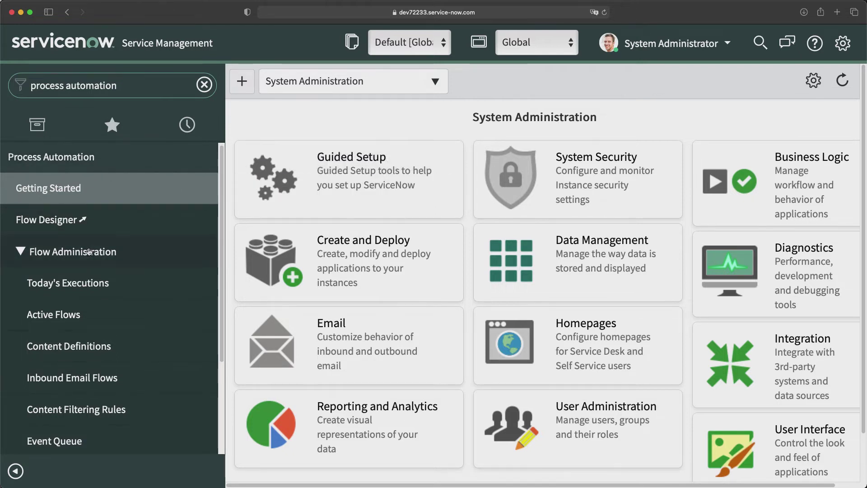
pyautogui.scroll(-1, 88, 249)
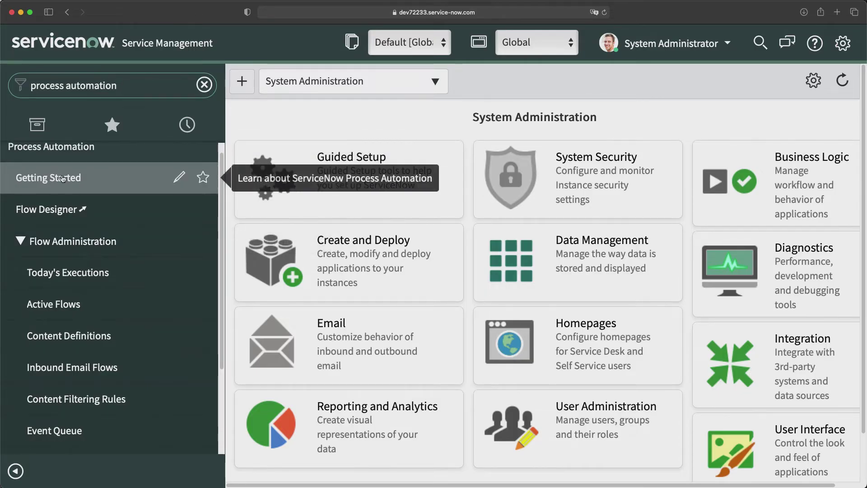
pyautogui.click(62, 213)
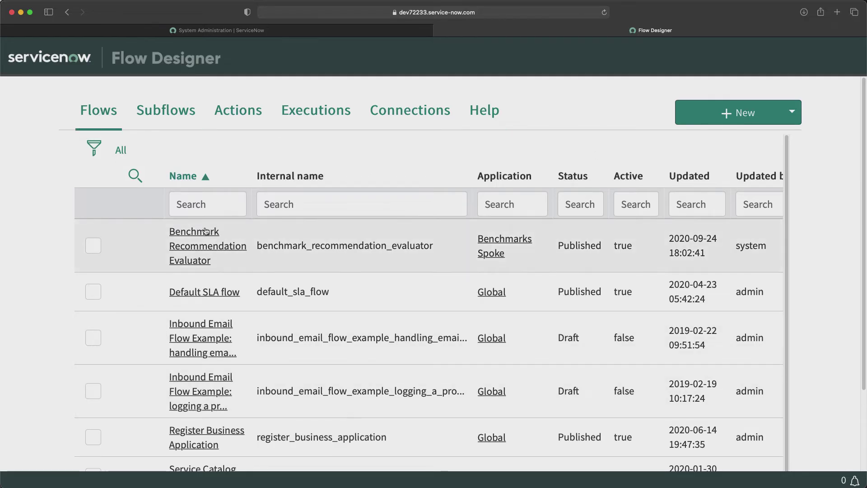
# - Look through Flow Designer's Subflows, Actions, Executions, Connections and Help pages
pyautogui.click(171, 111)
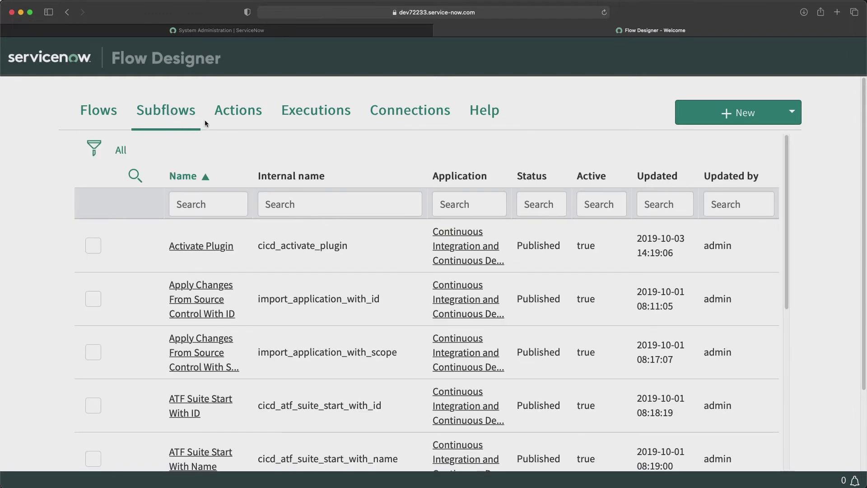
pyautogui.click(234, 113)
pyautogui.click(309, 113)
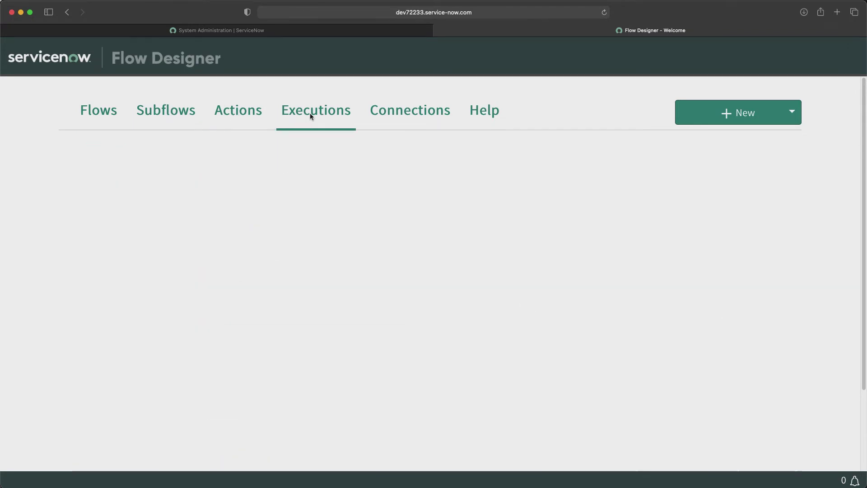
pyautogui.click(408, 114)
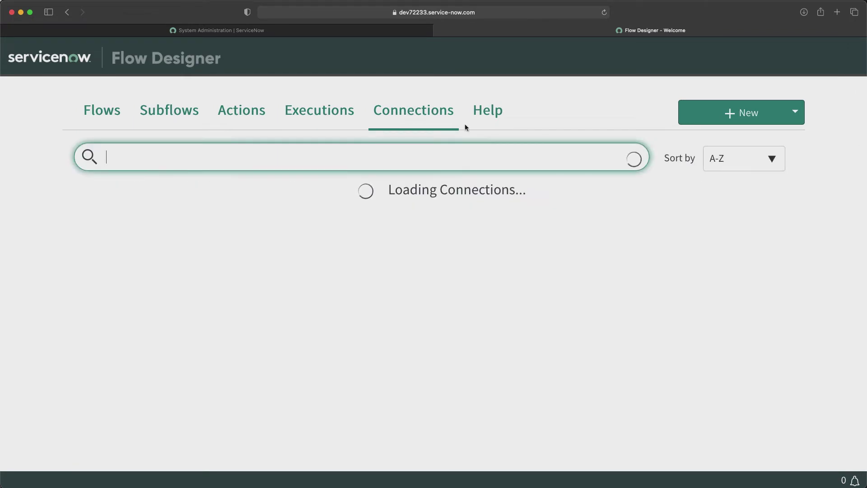
pyautogui.click(485, 113)
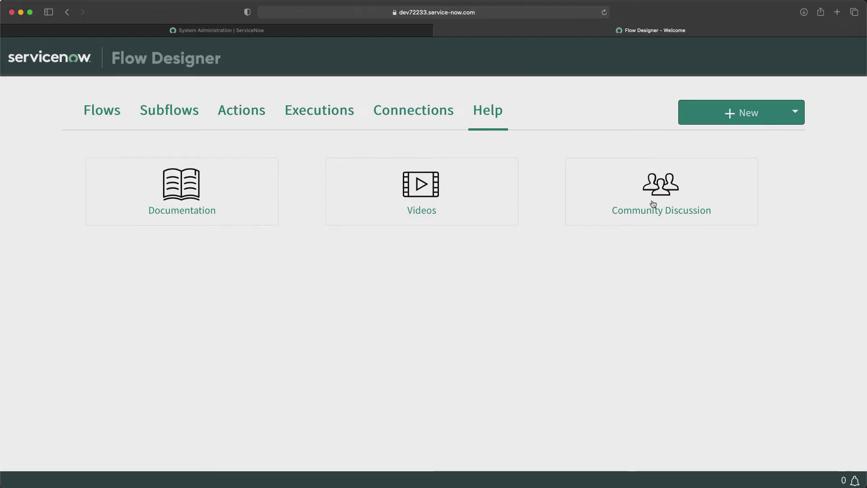
# - Return to the System Administration page and view Today's Executions and Active Flows under Flow Administration
pyautogui.click(246, 32)
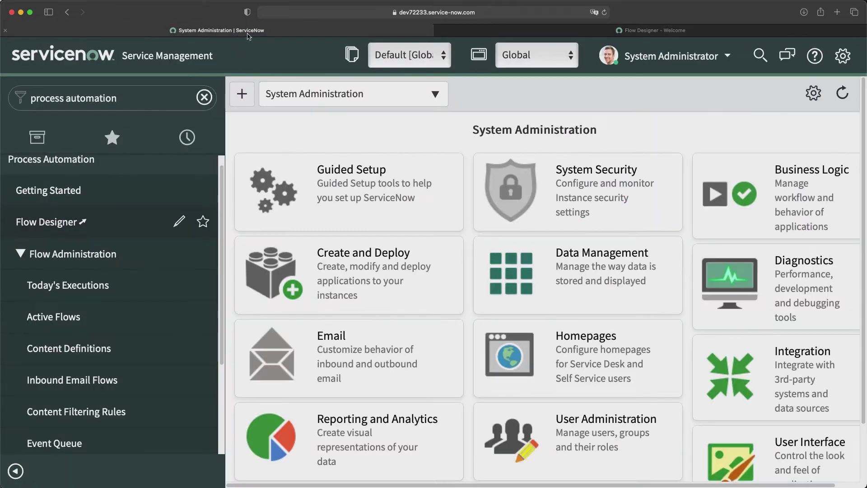
pyautogui.scroll(-1, 112, 316)
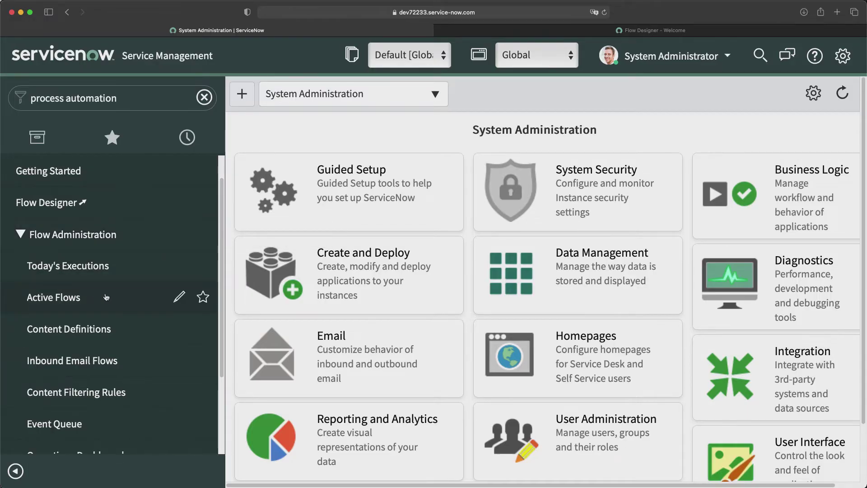
pyautogui.scroll(-2, 103, 329)
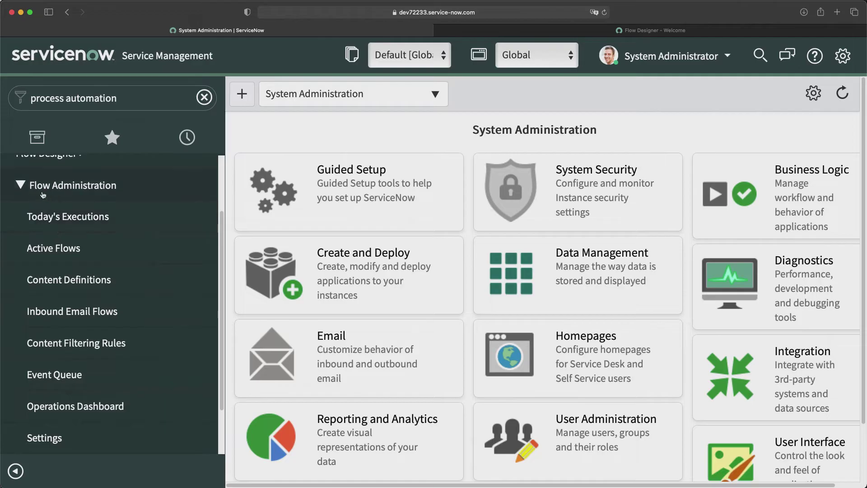
pyautogui.click(69, 218)
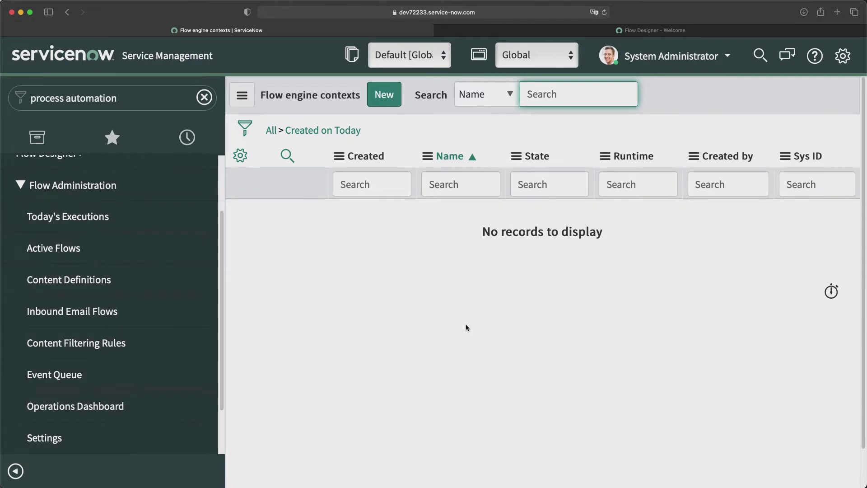
pyautogui.click(50, 252)
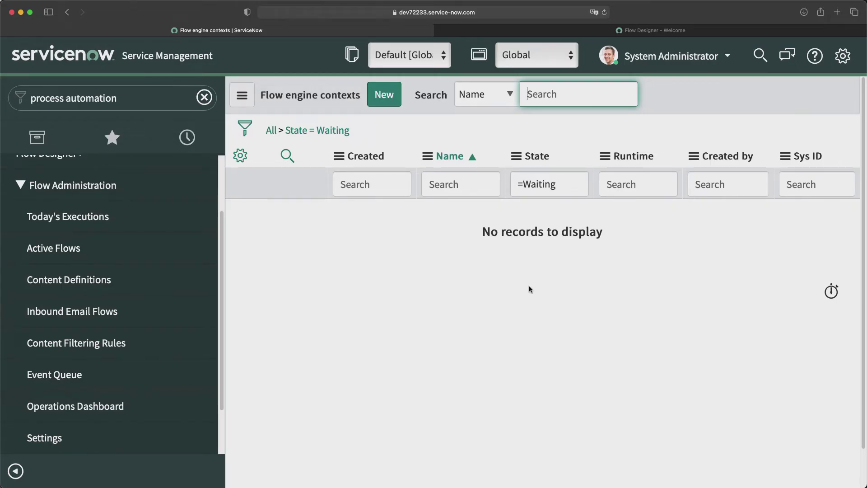
# - View the Content Definitions and Inbound Email Flows lists under Flow Administration
pyautogui.click(58, 283)
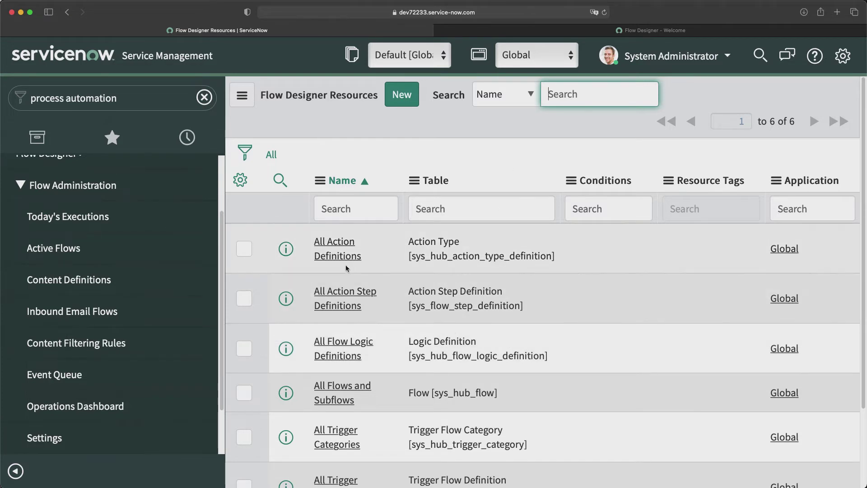
pyautogui.scroll(-2, 529, 339)
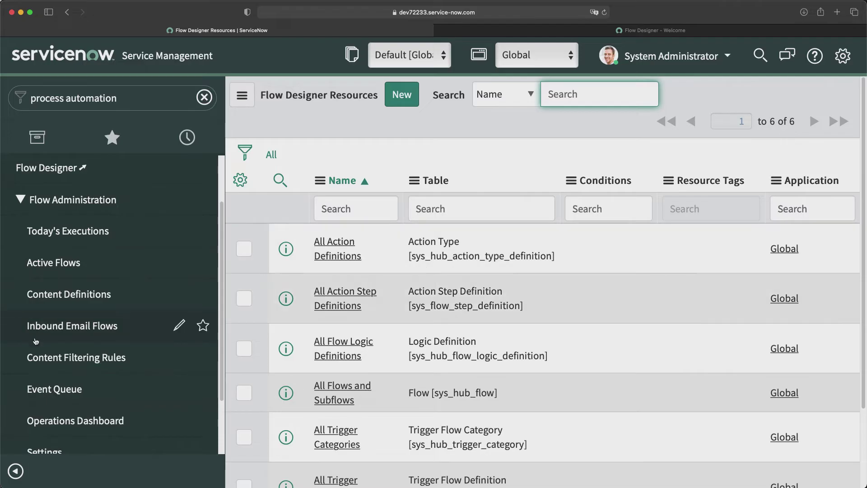
pyautogui.click(51, 330)
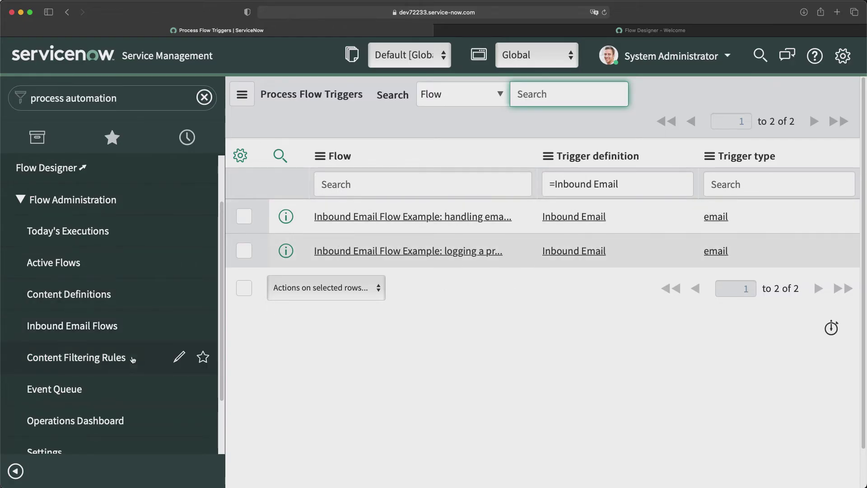
# - Examine the Content Filtering Rules and the flow engine's Event Queue
pyautogui.click(84, 360)
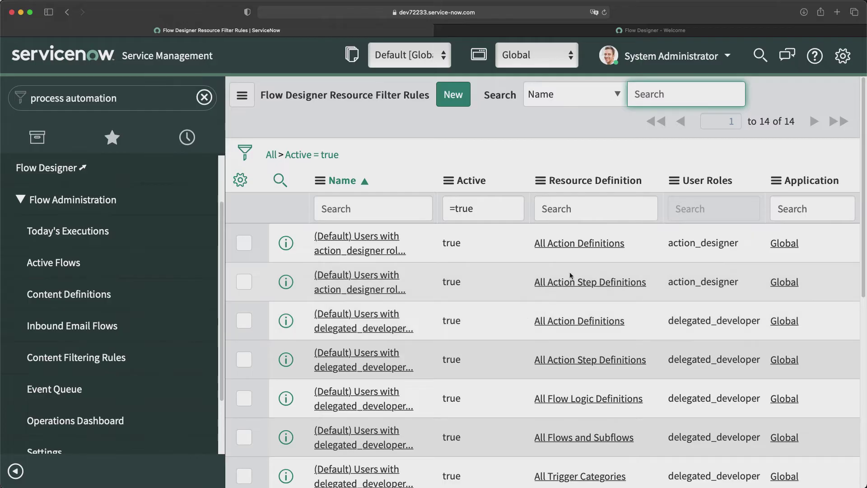
pyautogui.scroll(-1, 486, 402)
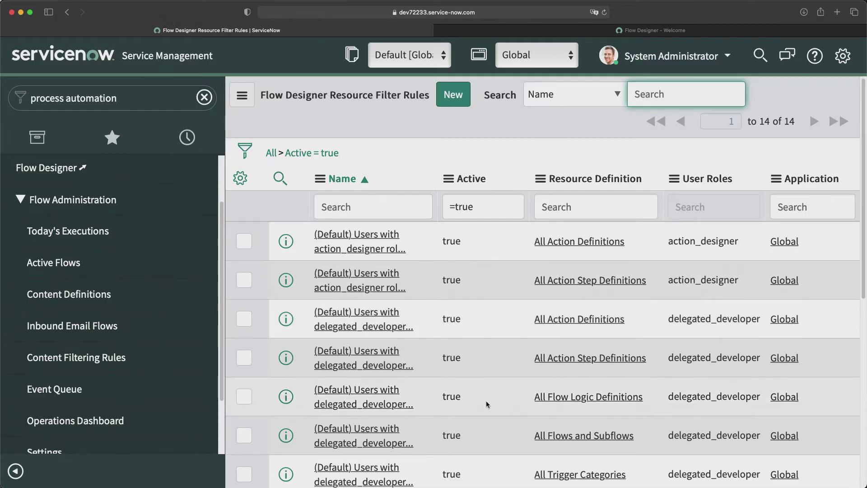
pyautogui.click(65, 392)
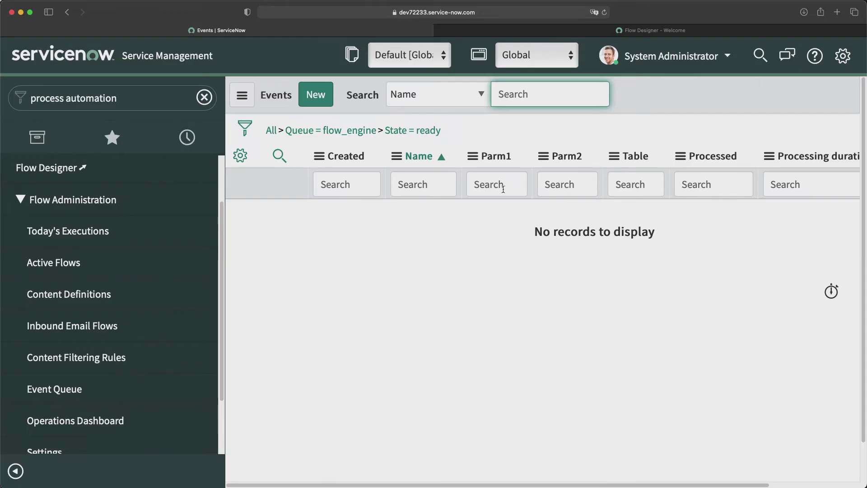
# - Open the Flow Designer Operations Dashboard and examine its reports for the previous 30 days
pyautogui.scroll(-1, 86, 361)
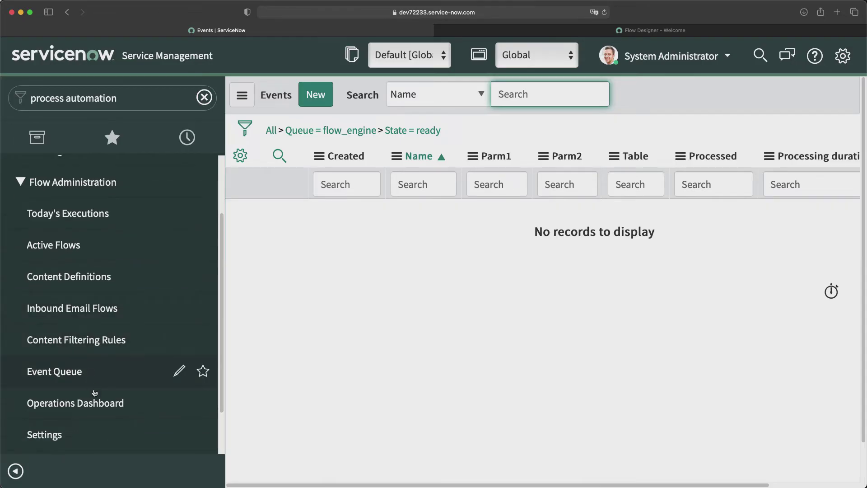
pyautogui.click(75, 403)
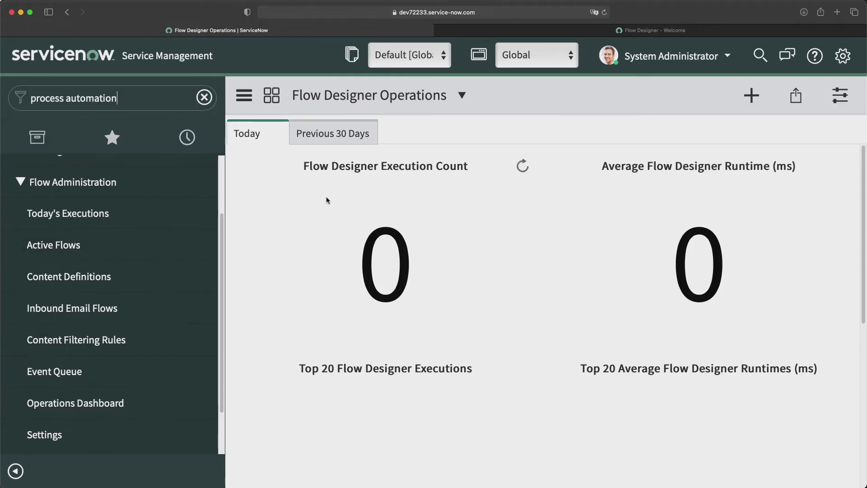
pyautogui.click(340, 134)
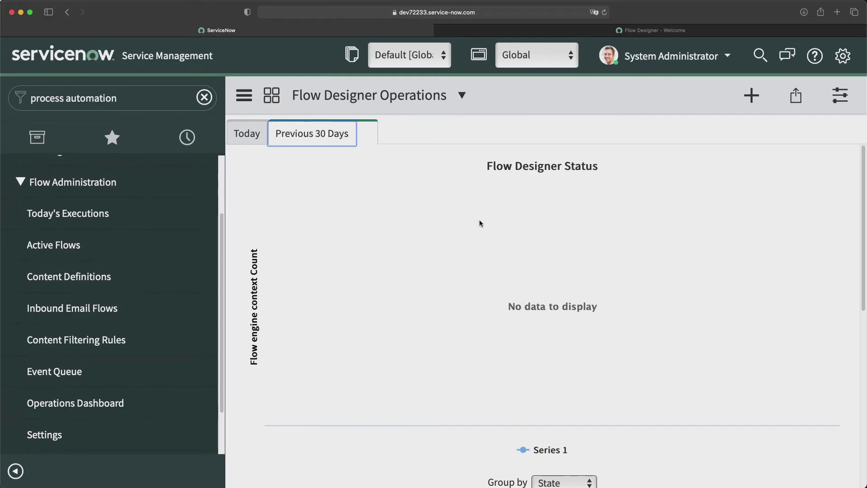
pyautogui.scroll(-5, 479, 221)
pyautogui.scroll(-2, 474, 238)
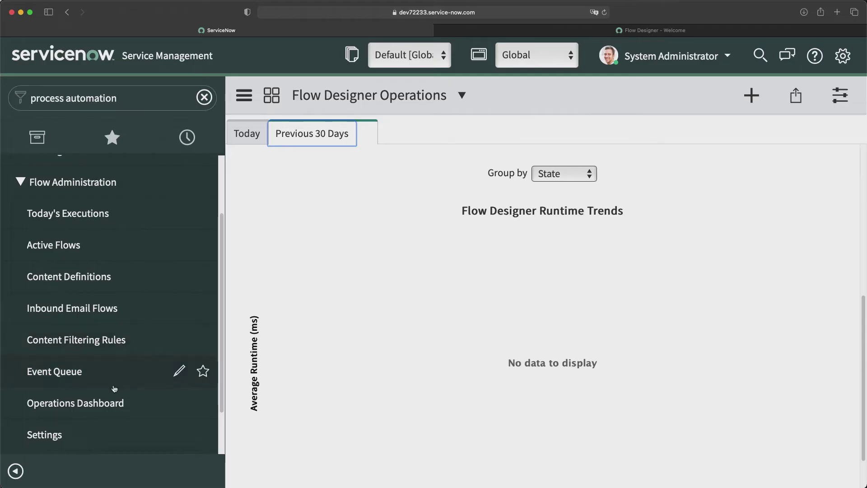
# - View the Flow Administration Settings list and review the Flow Designer Properties, including the maximum number of actions allowed on a flow
pyautogui.scroll(-3, 114, 388)
pyautogui.click(49, 375)
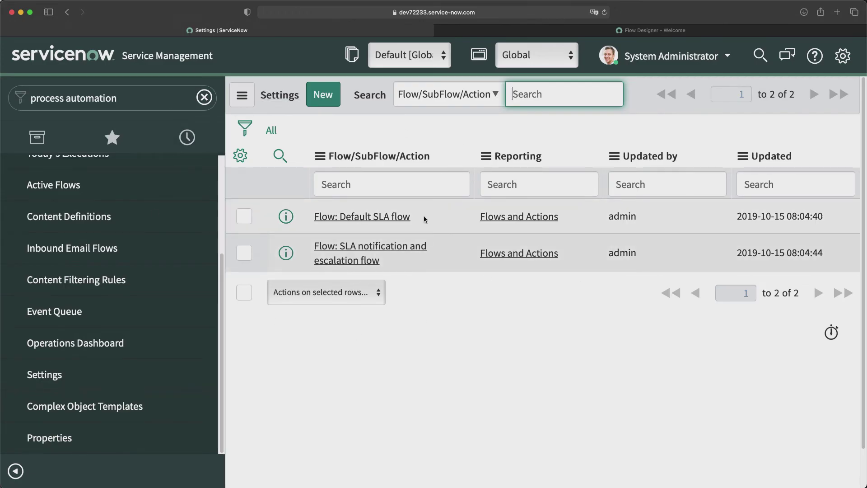
pyautogui.click(62, 408)
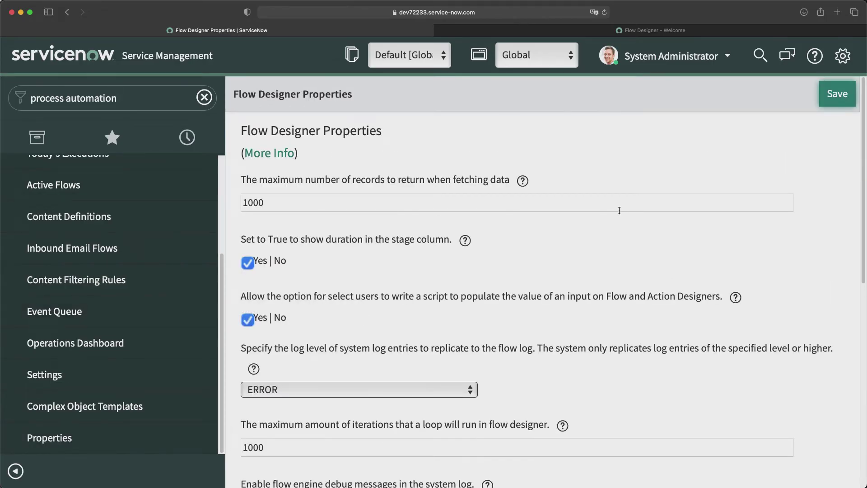
pyautogui.scroll(-10, 421, 294)
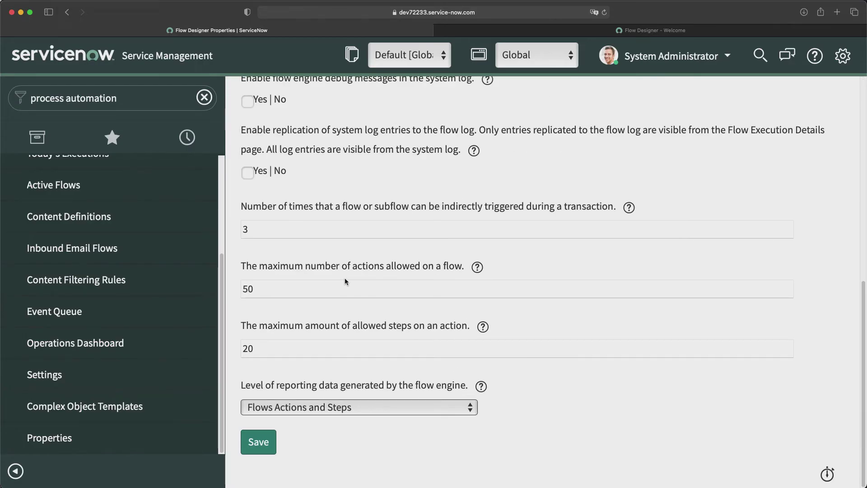
pyautogui.click(273, 293)
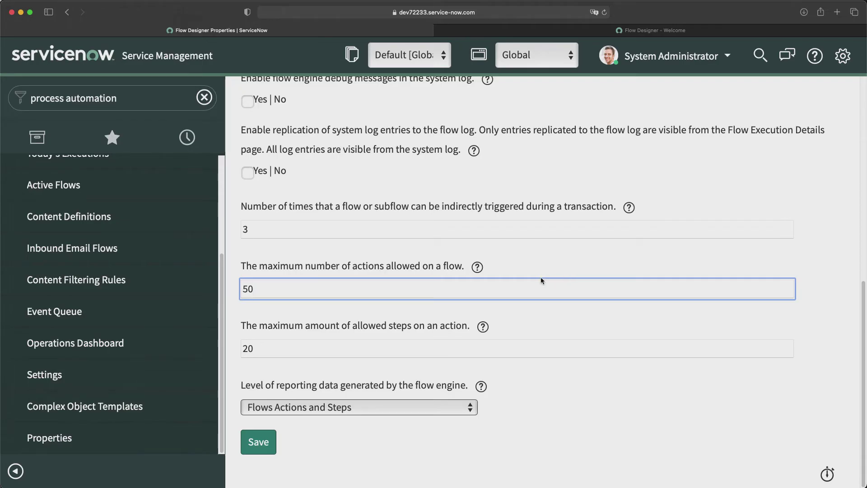
pyautogui.click(524, 184)
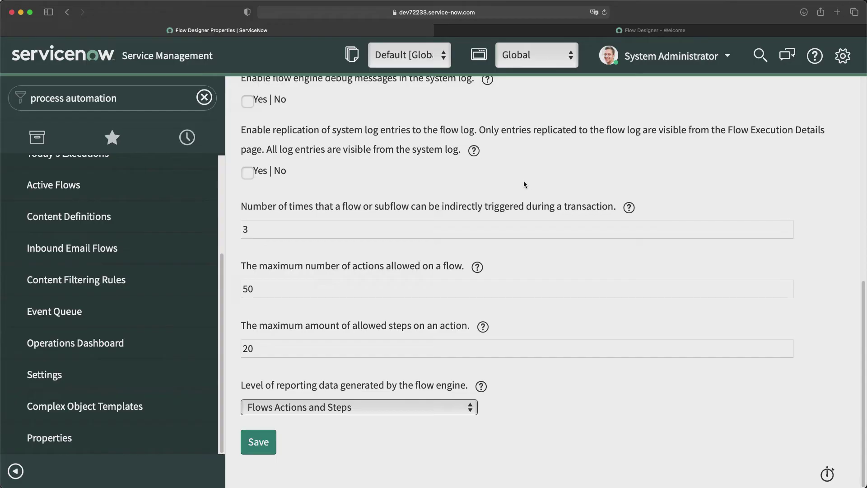
# - Return to Flow Designer, review its list of flows and show the choices for creating a new item
pyautogui.click(639, 30)
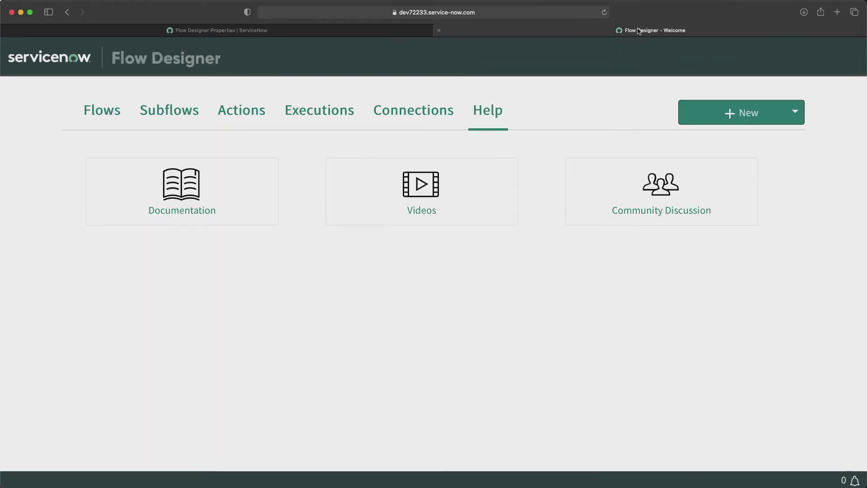
pyautogui.click(110, 111)
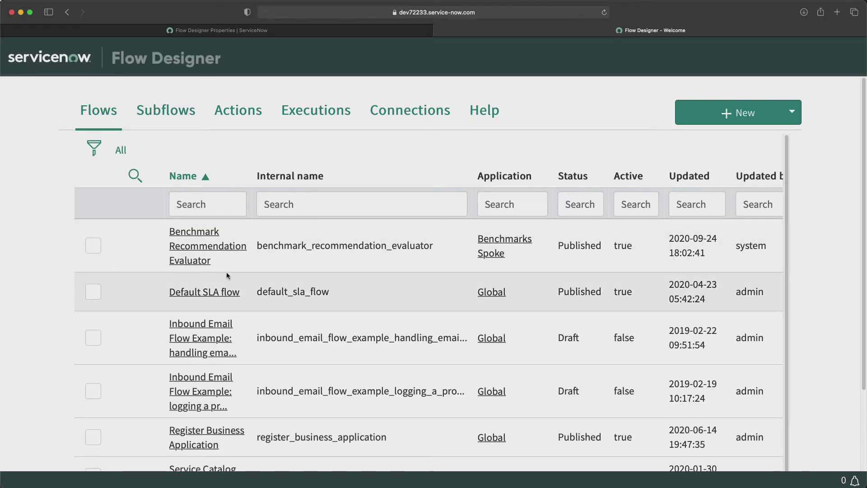
pyautogui.click(750, 114)
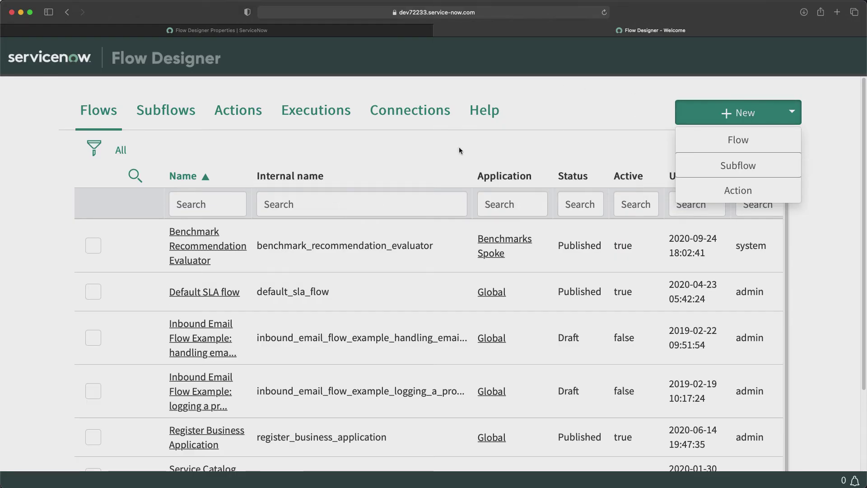
pyautogui.scroll(-5, 271, 228)
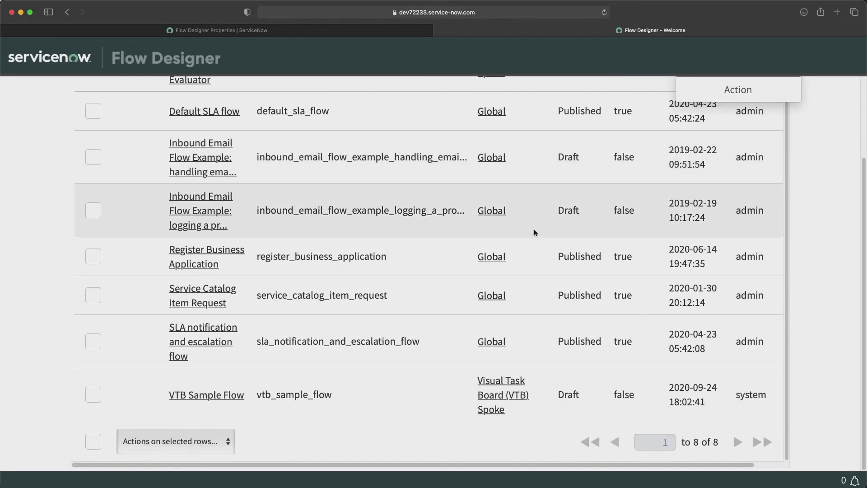
pyautogui.scroll(5, 483, 229)
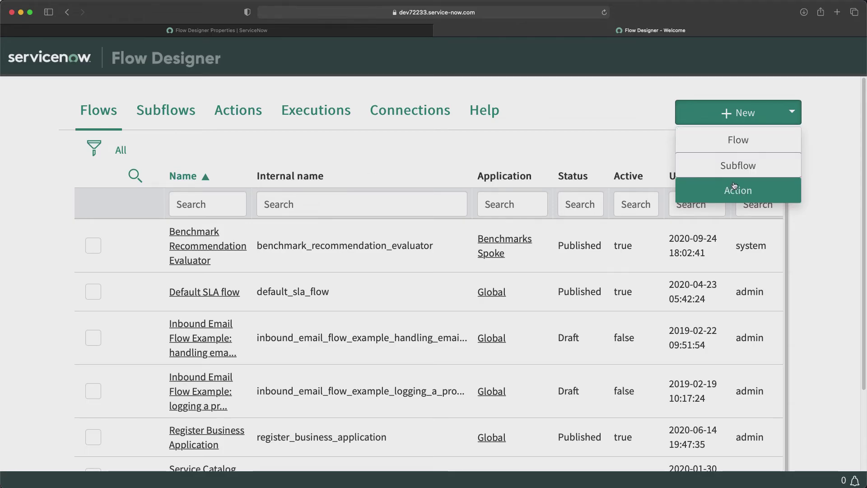
# - Start a new flow and name it Test Flow in its properties
pyautogui.click(735, 142)
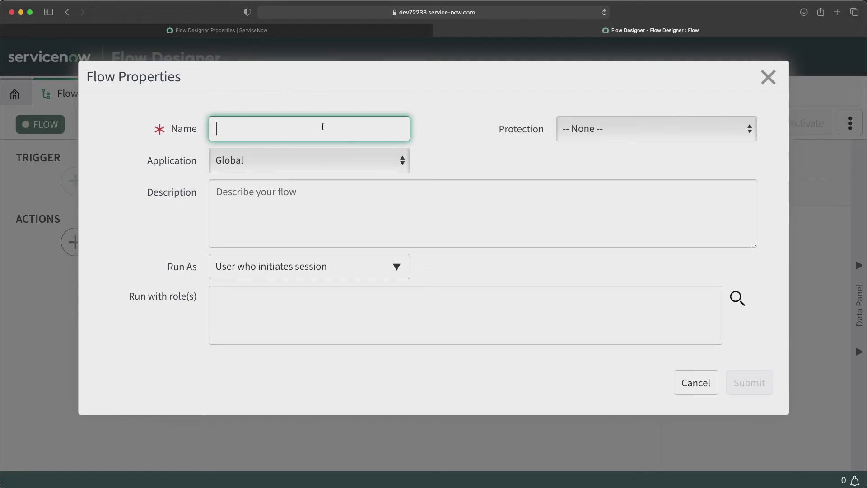
pyautogui.write('Test Flow')
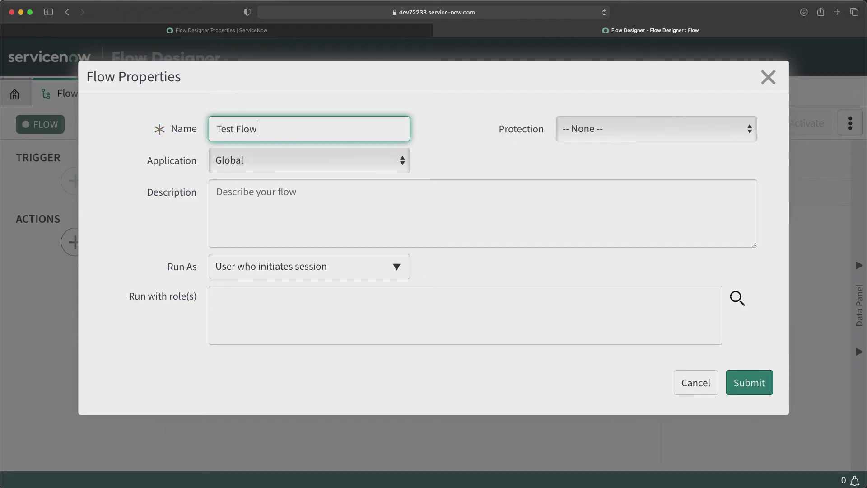
pyautogui.click(441, 164)
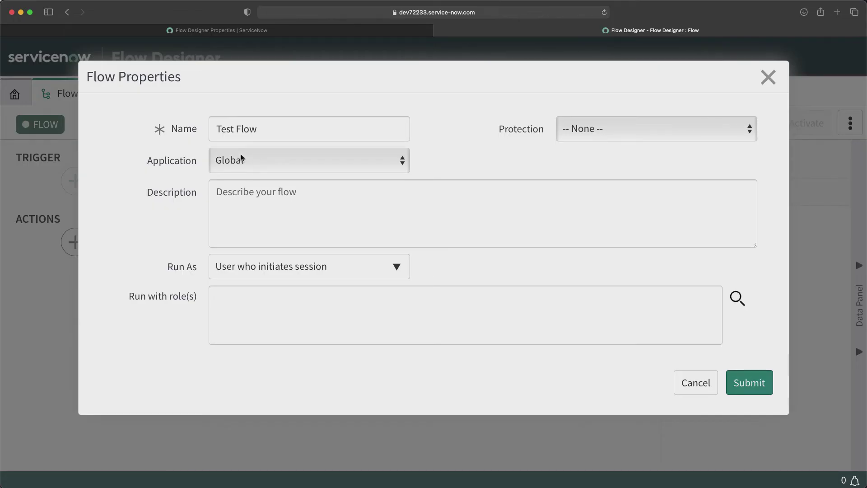
pyautogui.click(271, 196)
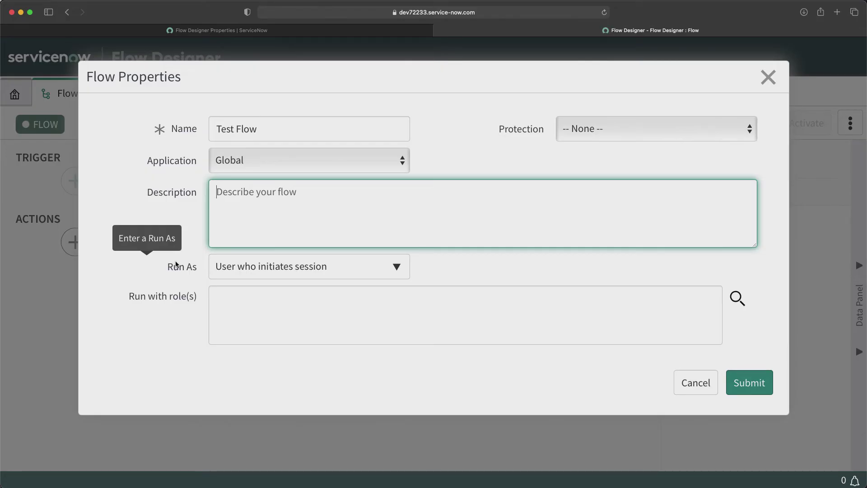
# - Try System User as the flow's Run As option and set it back to User who initiates session
pyautogui.click(271, 267)
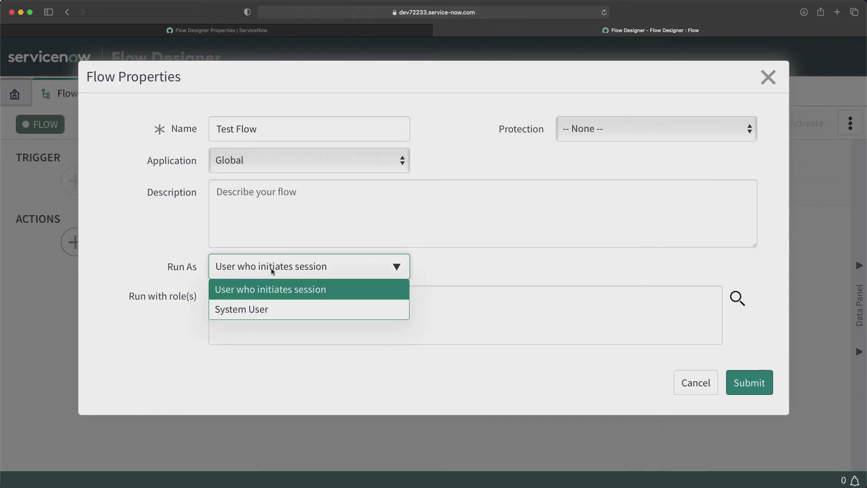
pyautogui.click(250, 309)
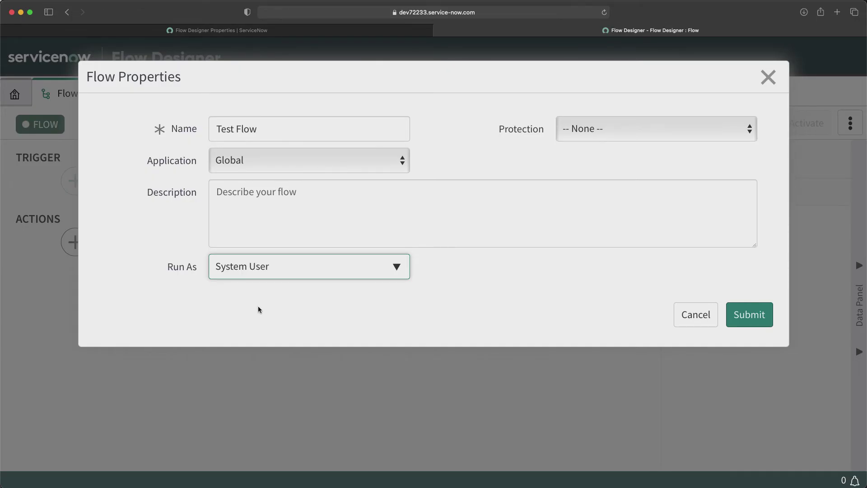
pyautogui.click(277, 267)
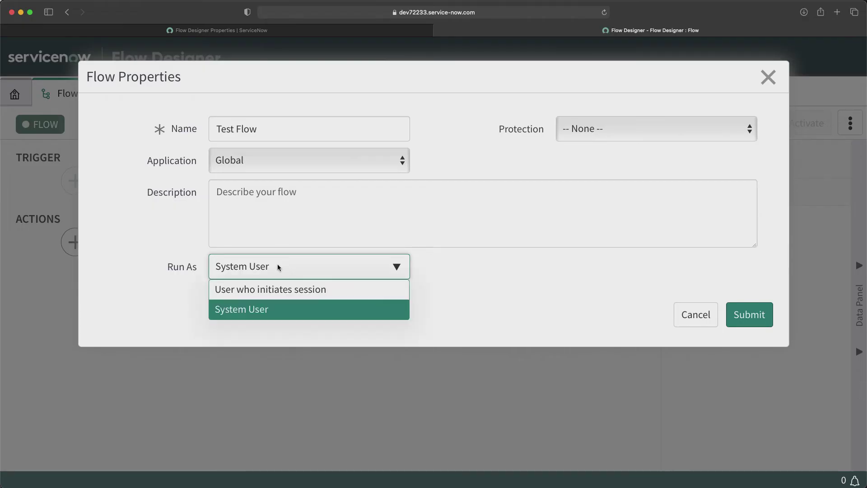
pyautogui.click(262, 291)
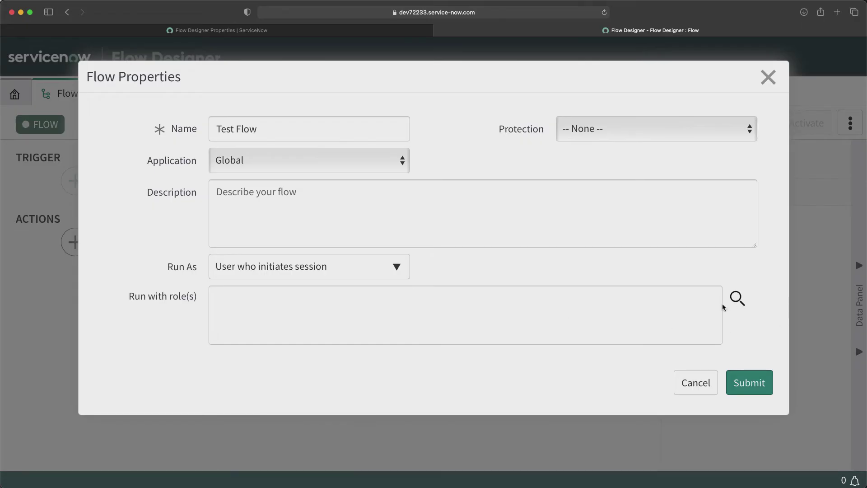
# - Add the itil role to the roles the flow runs with and remove it again
pyautogui.click(737, 300)
pyautogui.click(691, 342)
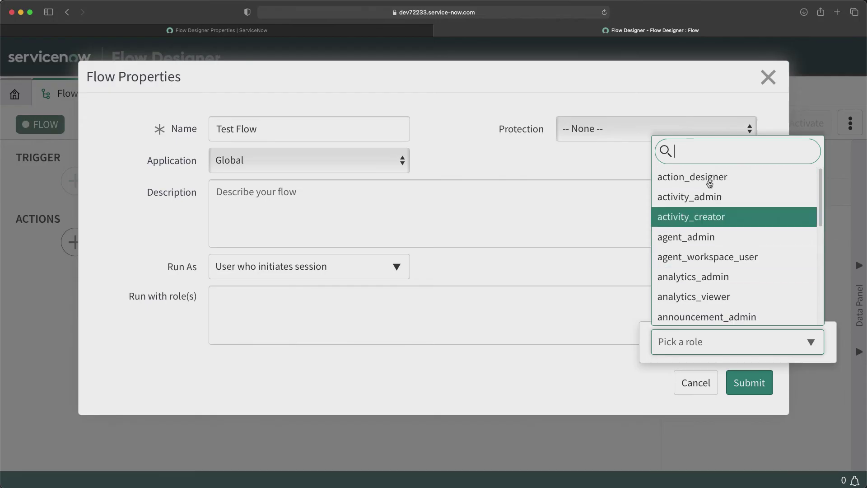
pyautogui.click(697, 154)
pyautogui.write('i')
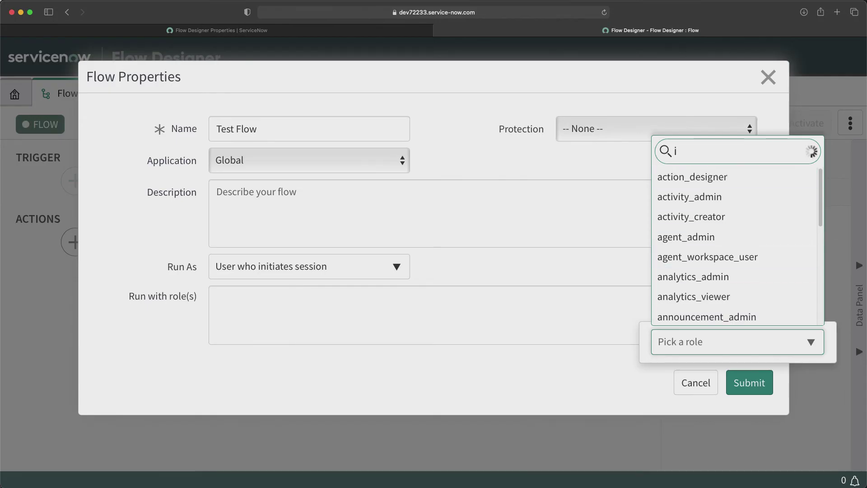
pyautogui.write('til')
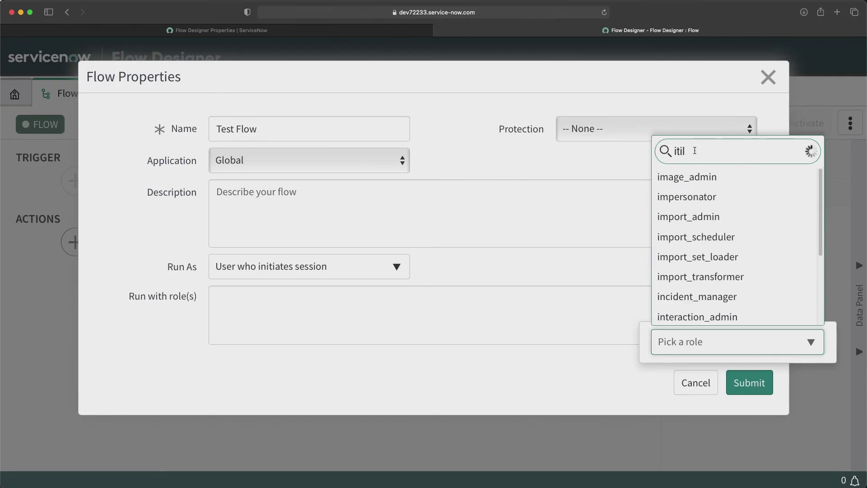
pyautogui.click(681, 296)
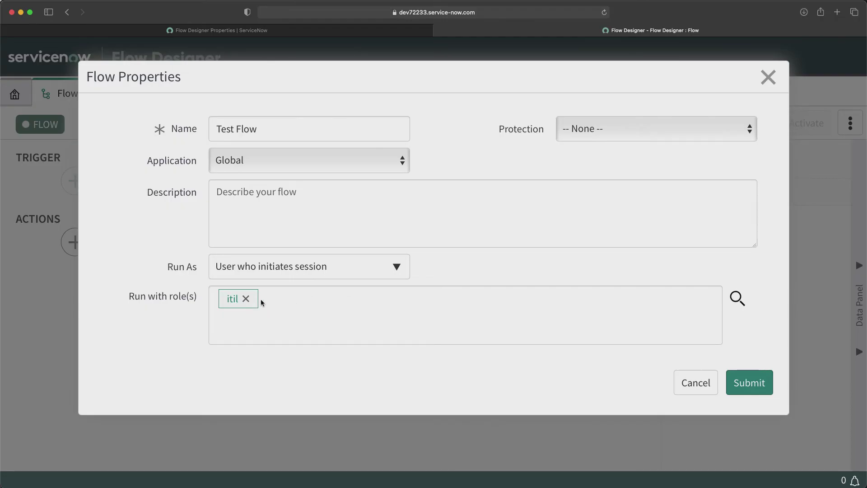
pyautogui.click(246, 298)
# - Submit the new flow and review its saved Flow Properties
pyautogui.click(748, 384)
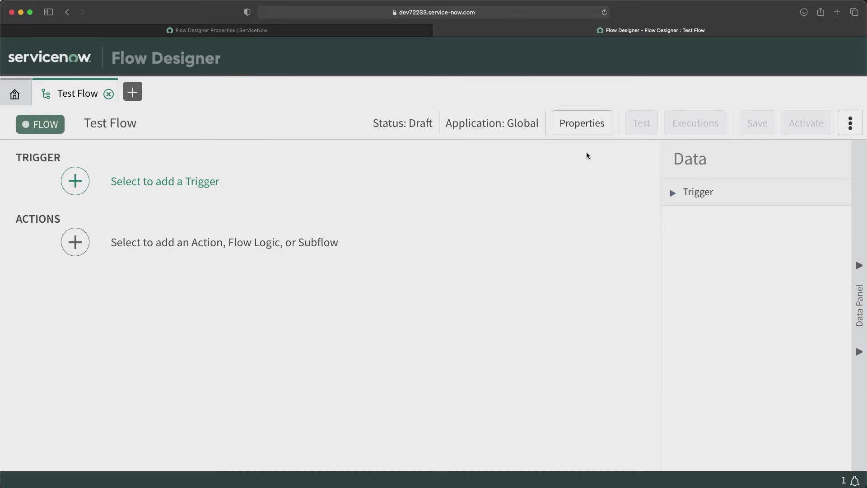
pyautogui.click(576, 130)
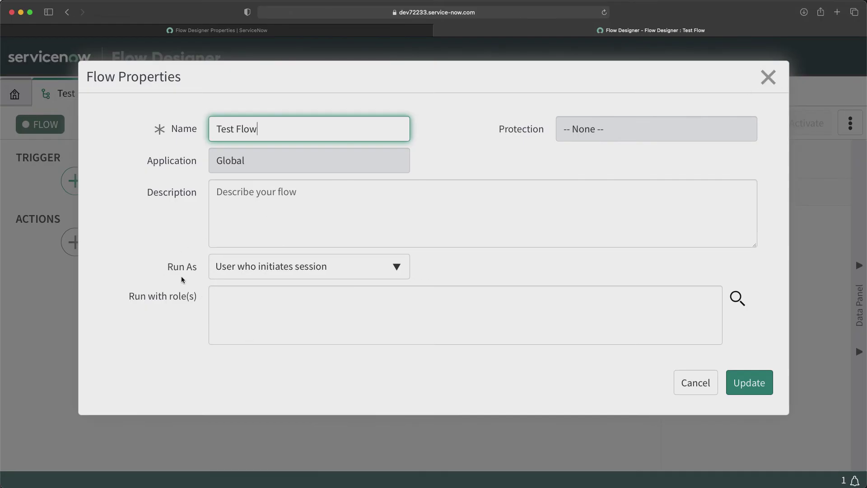
pyautogui.click(768, 77)
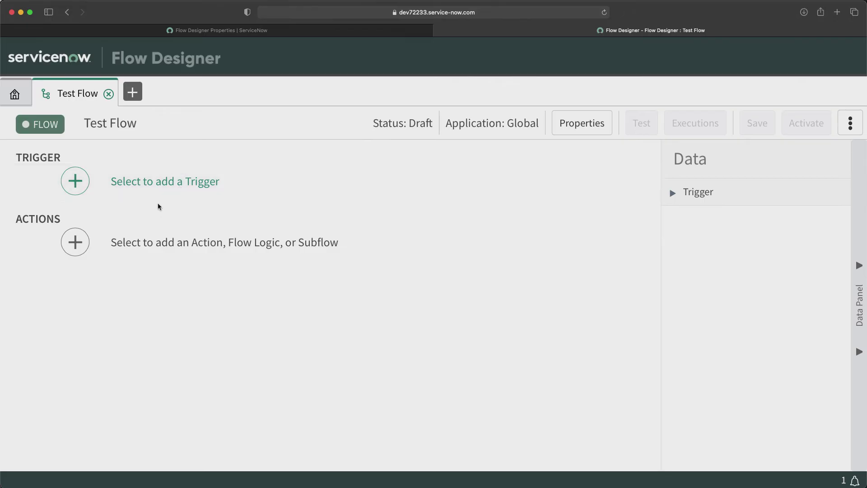
# - Add a trigger to Test Flow that fires when a record is Created
pyautogui.click(165, 185)
pyautogui.scroll(-2, 213, 199)
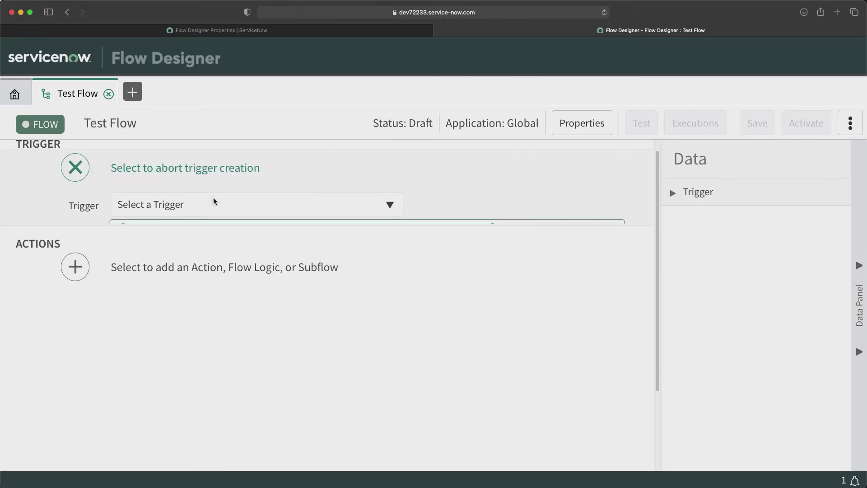
pyautogui.scroll(2, 213, 197)
pyautogui.press('super+minus')
pyautogui.press('super+minus')
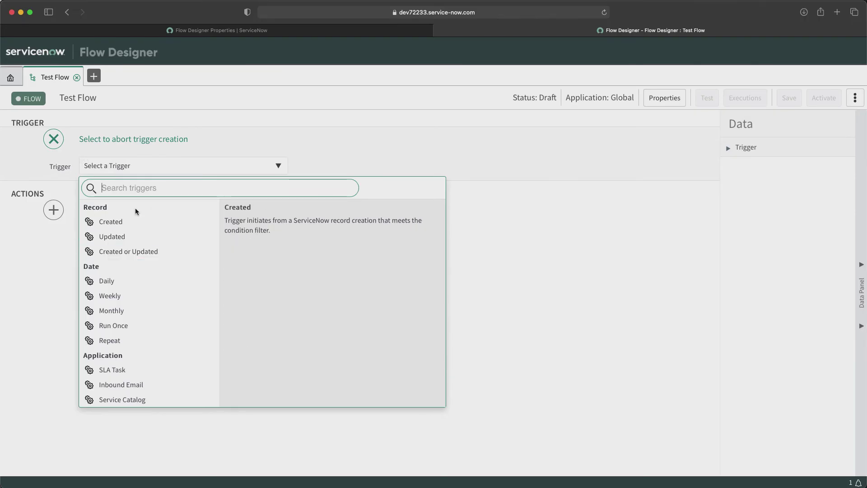
pyautogui.click(113, 222)
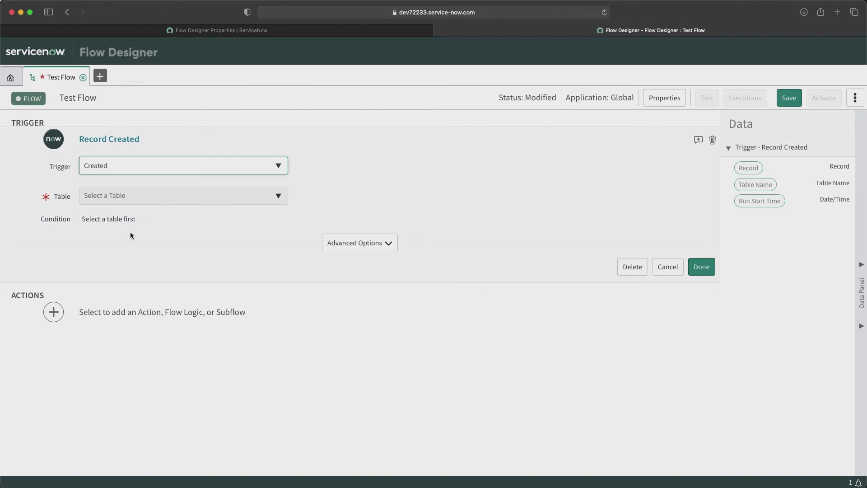
# - Set the trigger's table to Incident [incident]
pyautogui.click(198, 197)
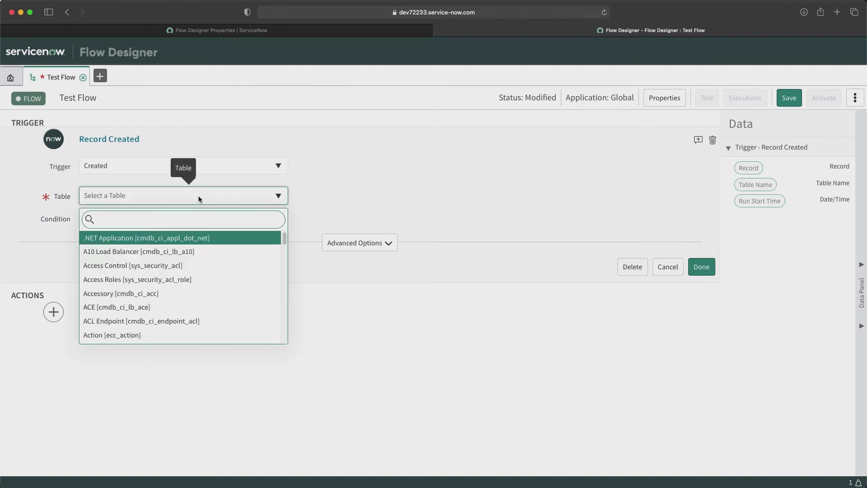
pyautogui.write('in')
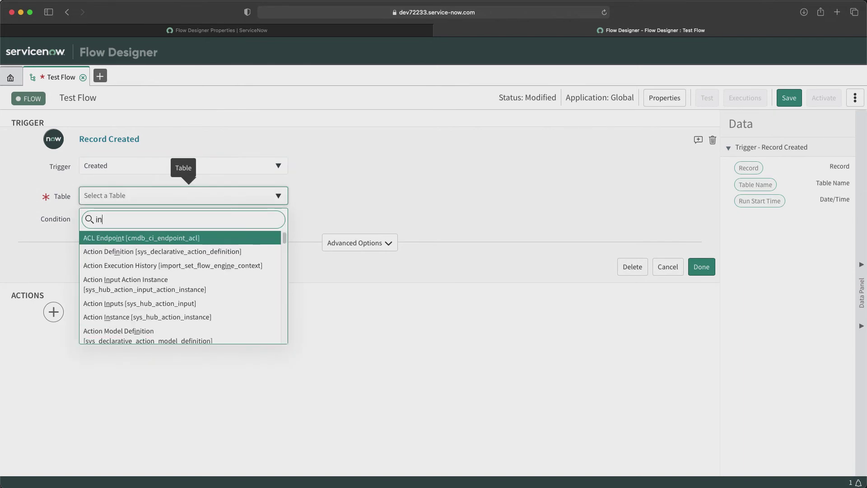
pyautogui.write('cident')
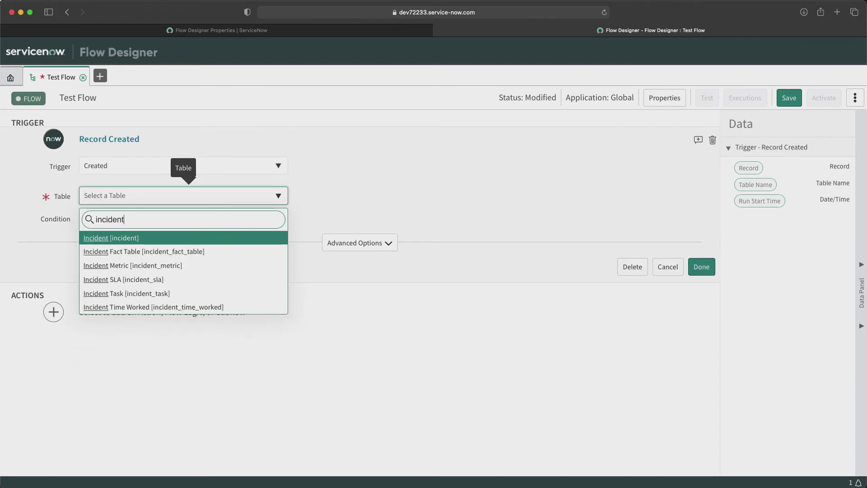
pyautogui.press('Return')
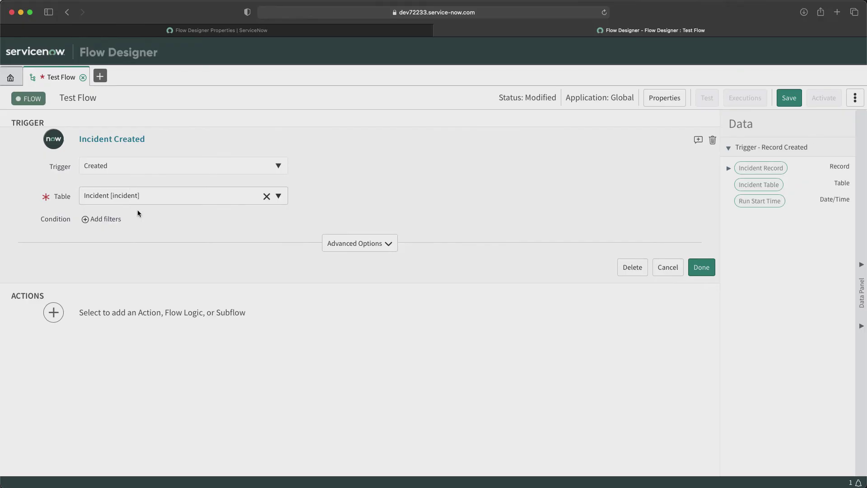
# - Add the condition Category is Network to the incident trigger and finish the trigger
pyautogui.click(99, 222)
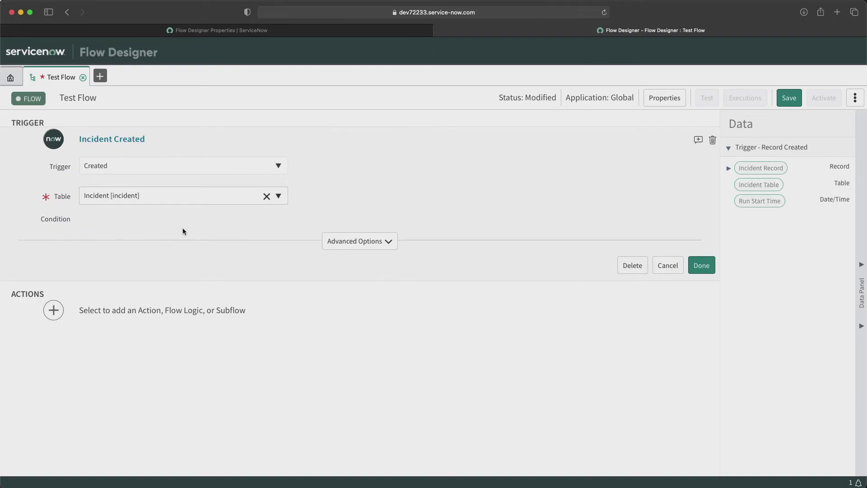
pyautogui.click(130, 236)
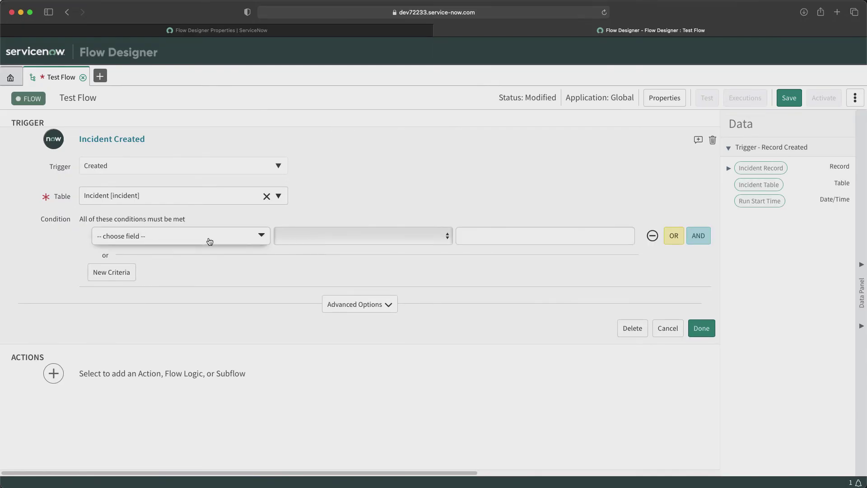
pyautogui.click(209, 240)
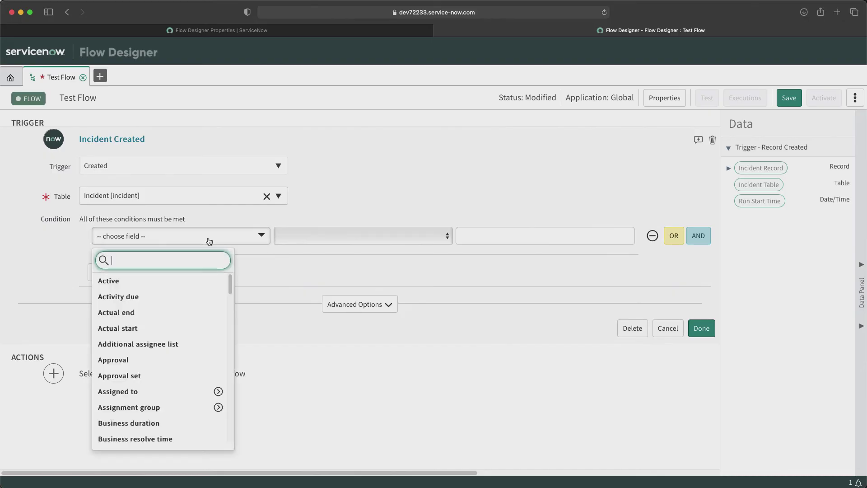
pyautogui.write('cate')
pyautogui.press('Return')
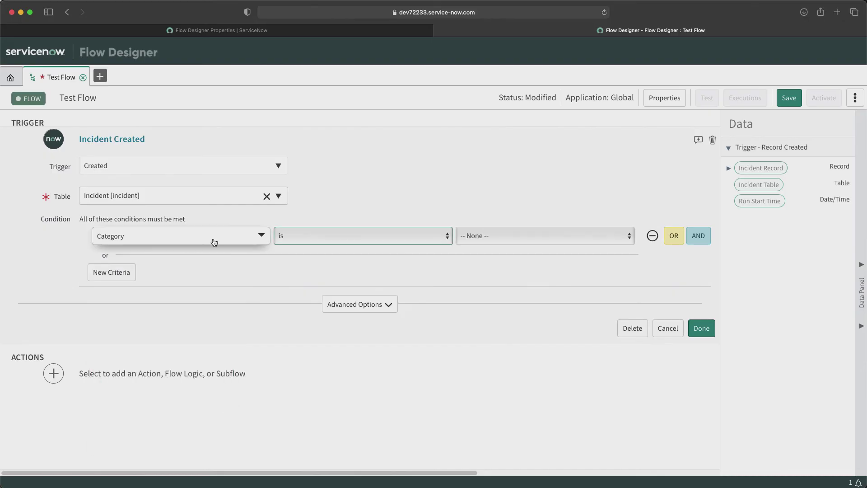
pyautogui.click(485, 243)
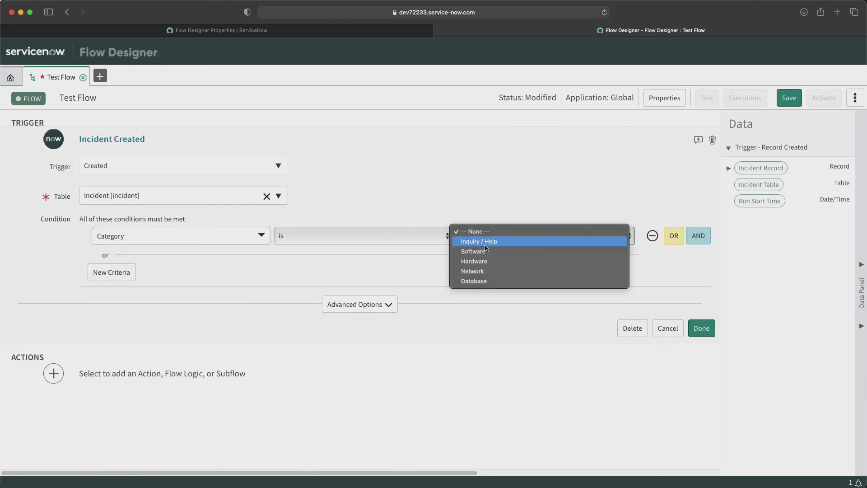
pyautogui.click(472, 271)
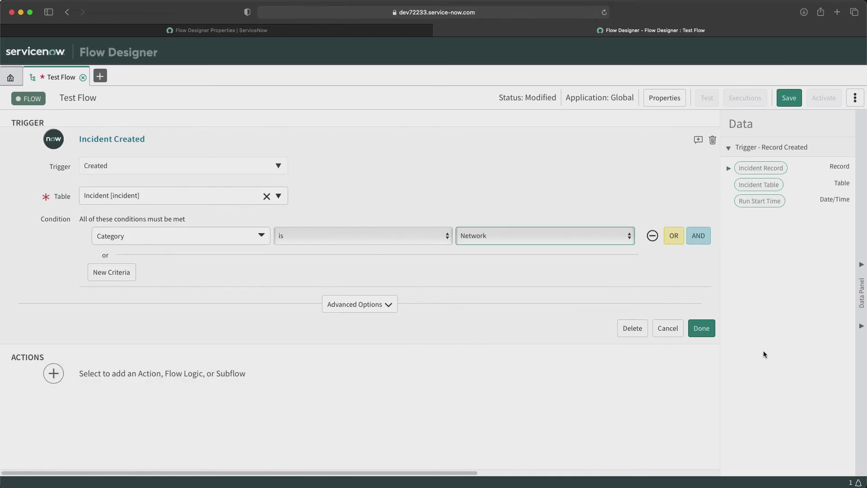
pyautogui.click(701, 330)
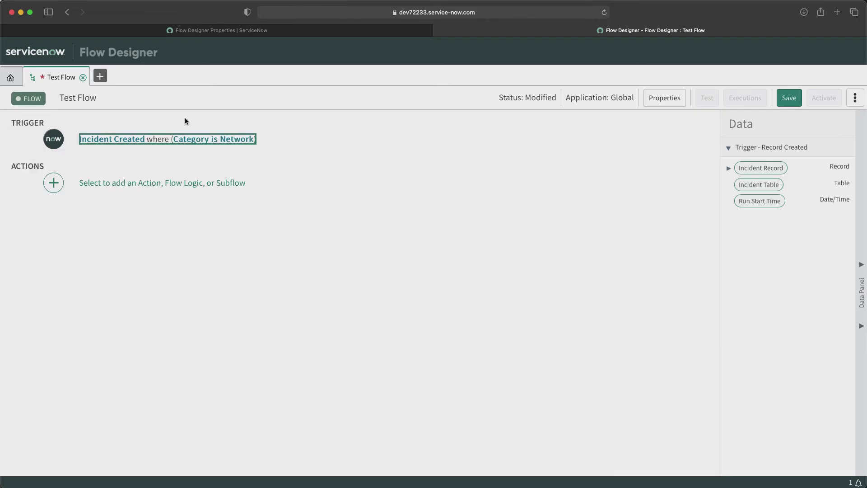
# - Add the ServiceNow Core action Update Record as the flow's first action
pyautogui.click(150, 185)
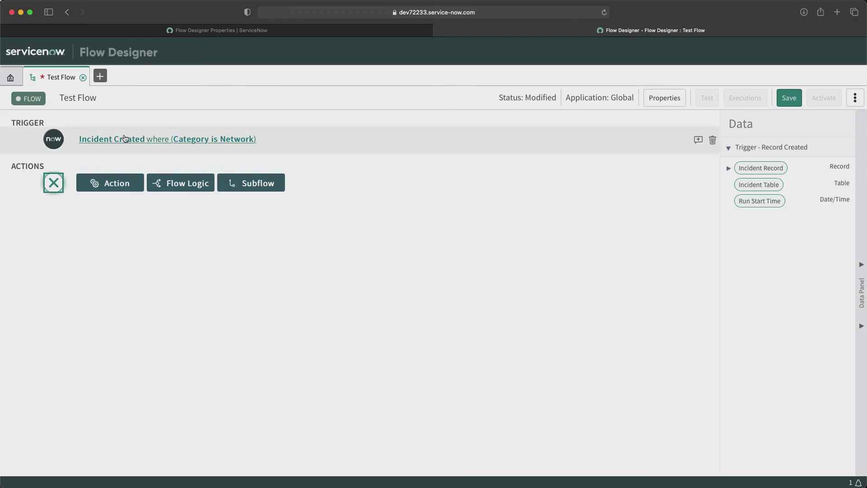
pyautogui.click(787, 97)
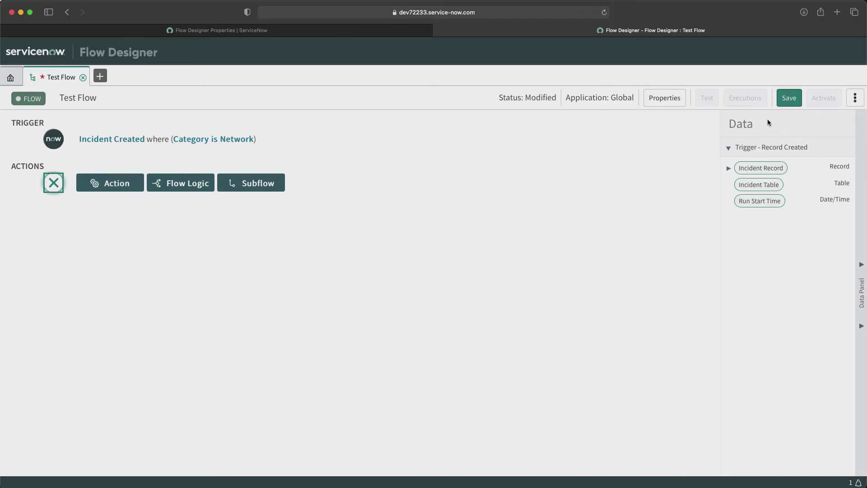
pyautogui.click(793, 98)
pyautogui.click(115, 185)
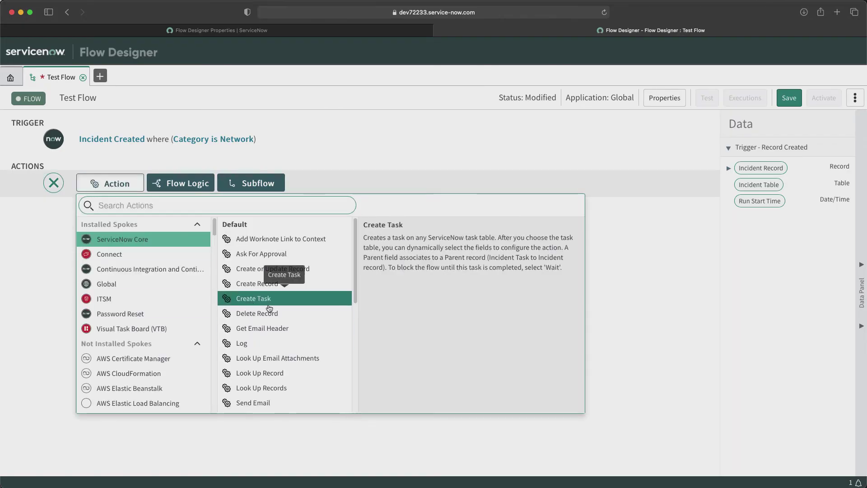
pyautogui.scroll(-3, 269, 308)
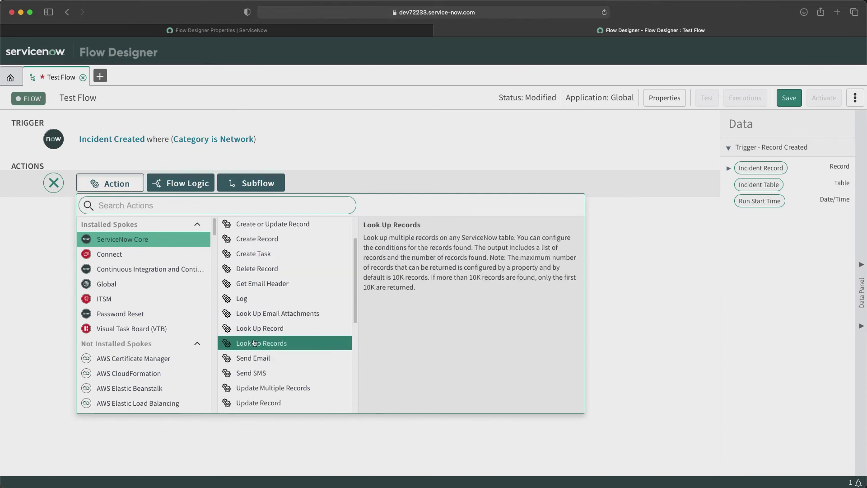
pyautogui.scroll(-2, 273, 346)
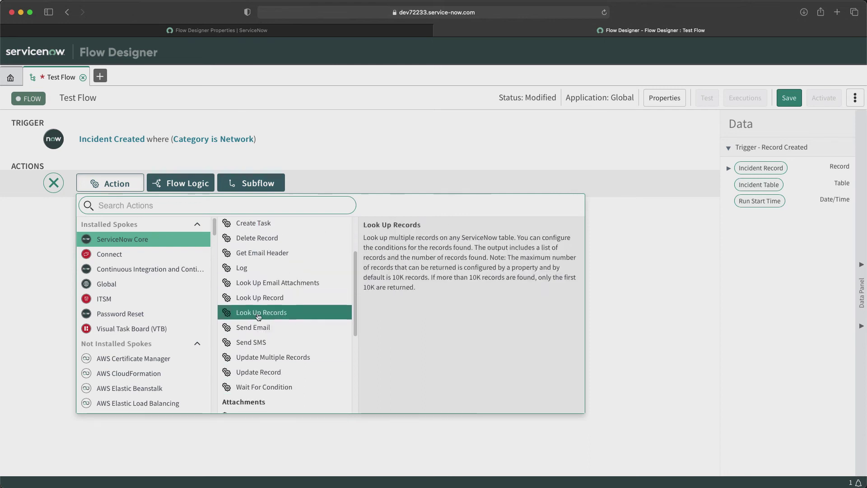
pyautogui.click(255, 372)
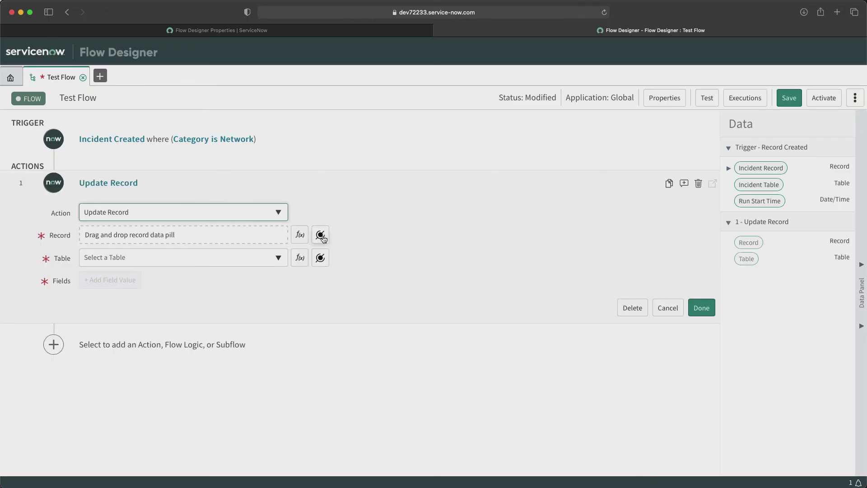
# - Set the Update Record action's record to the Incident Record data pill from the Record Created trigger
pyautogui.click(323, 236)
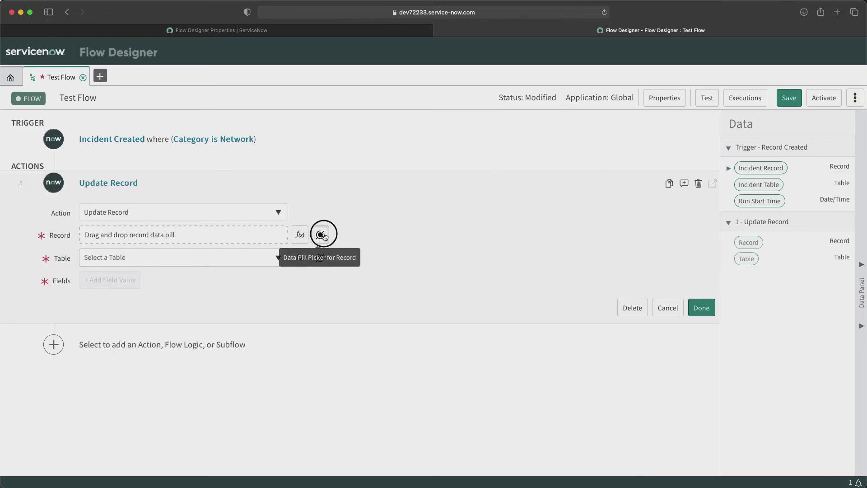
pyautogui.click(329, 286)
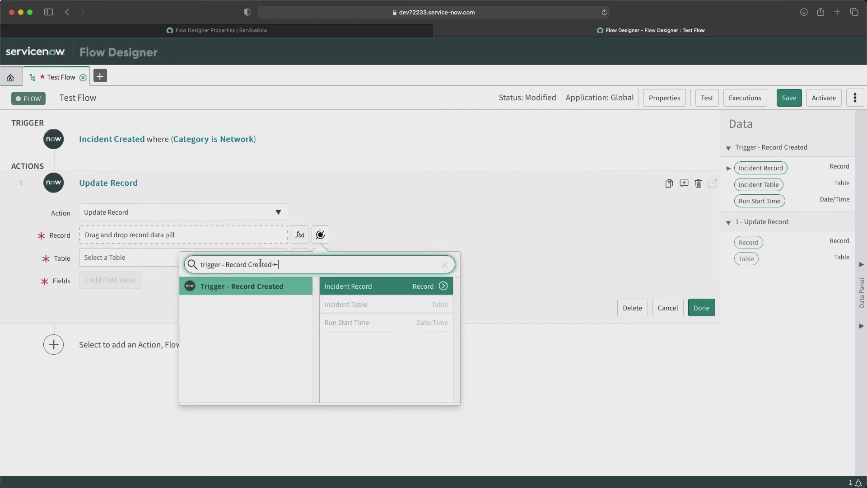
pyautogui.click(375, 290)
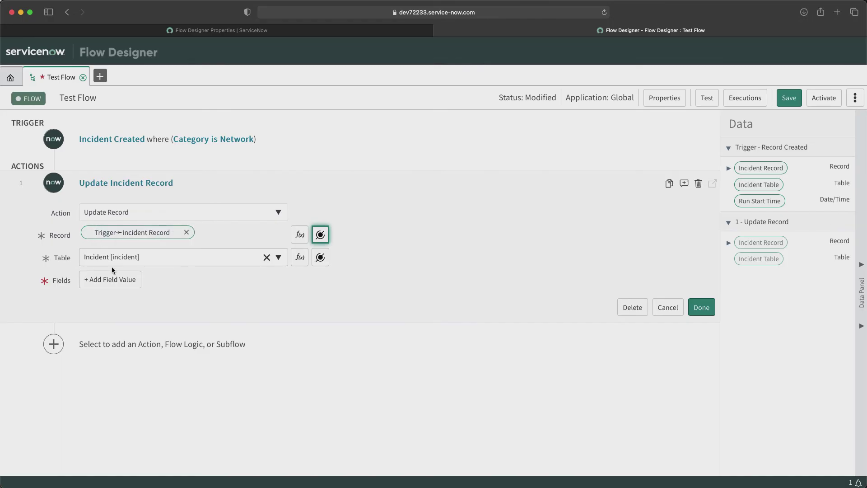
# - Add a field value setting Assignment group to Network CAB Managers in the update action and finish the action
pyautogui.click(106, 282)
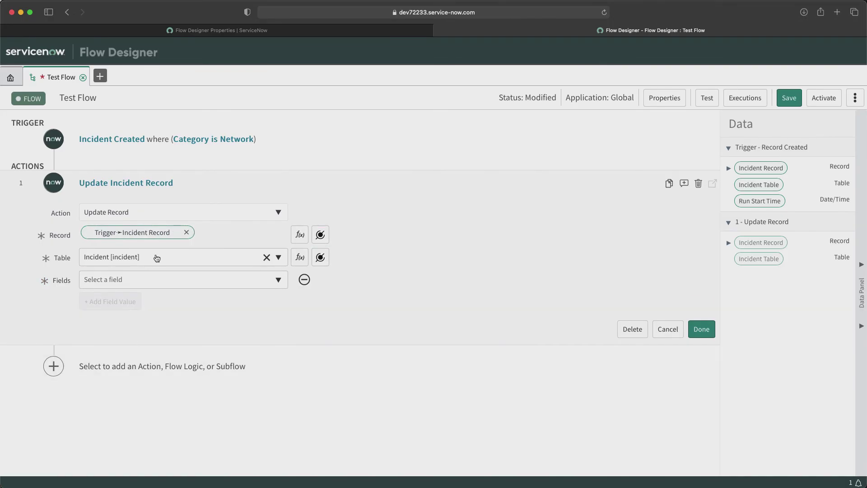
pyautogui.click(129, 280)
pyautogui.write('assi')
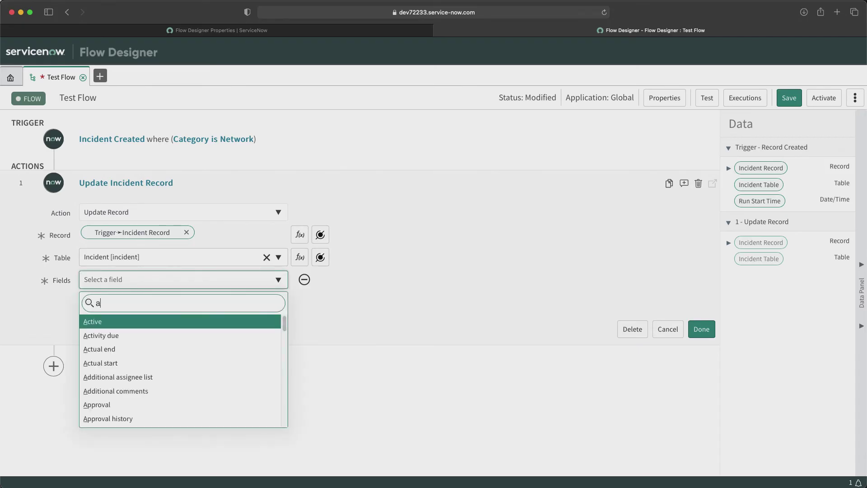
pyautogui.click(113, 349)
pyautogui.click(379, 278)
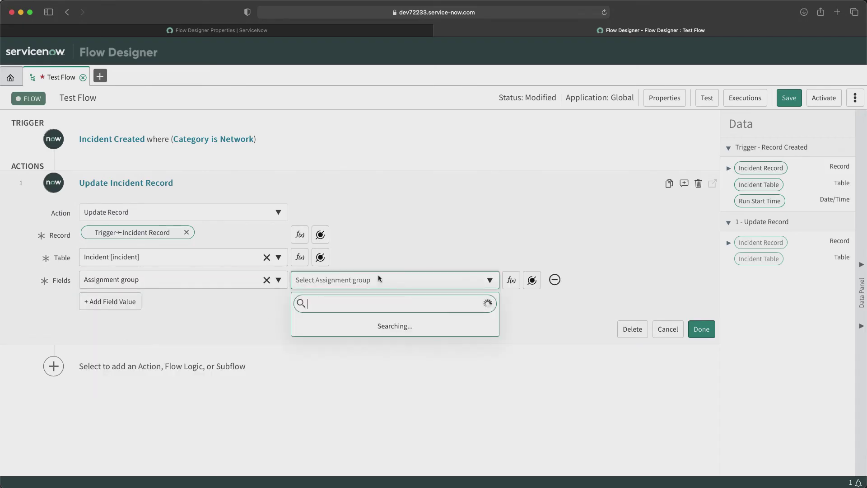
pyautogui.write('net')
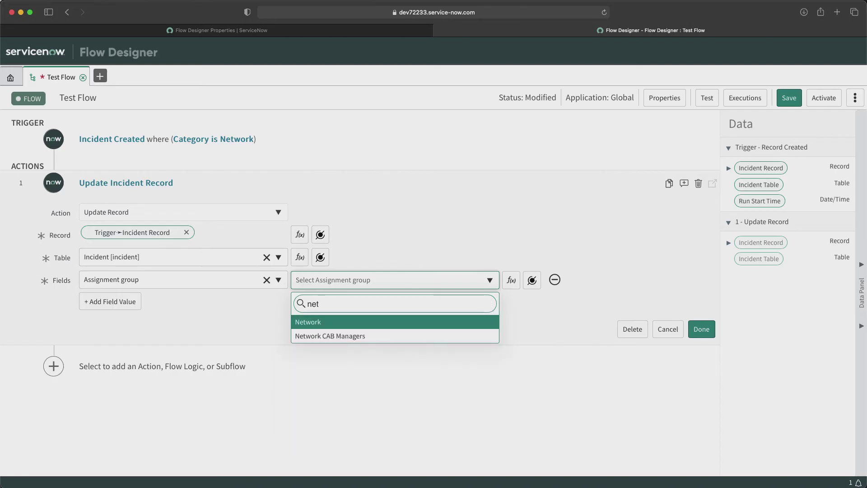
pyautogui.write('work')
pyautogui.press('Down')
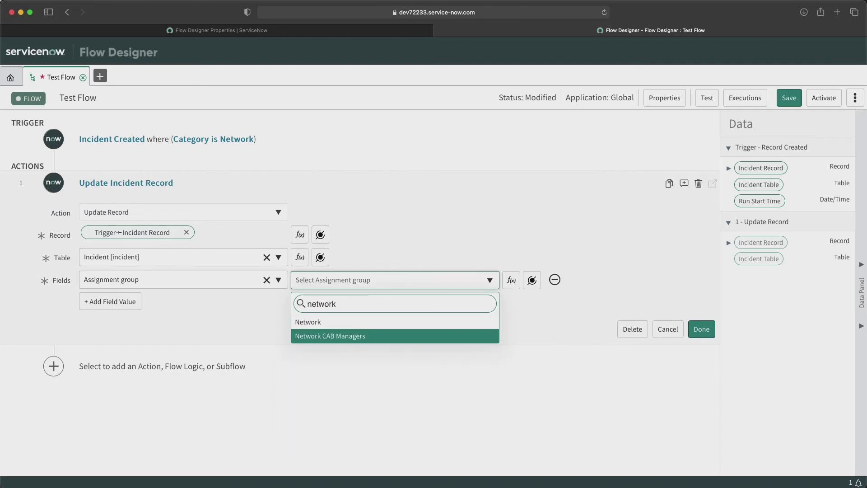
pyautogui.press('Return')
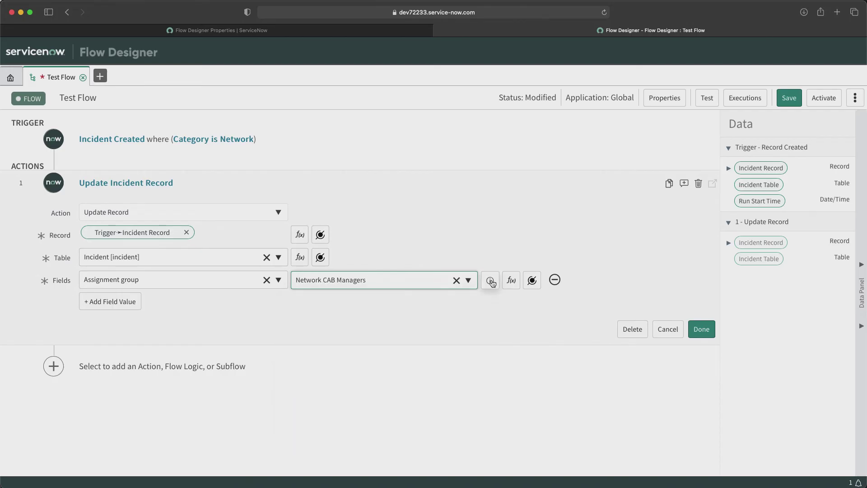
pyautogui.click(307, 329)
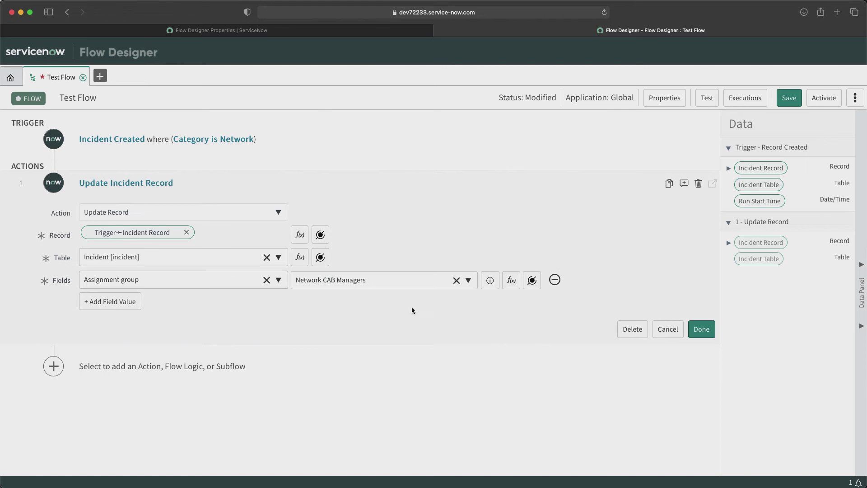
pyautogui.click(702, 328)
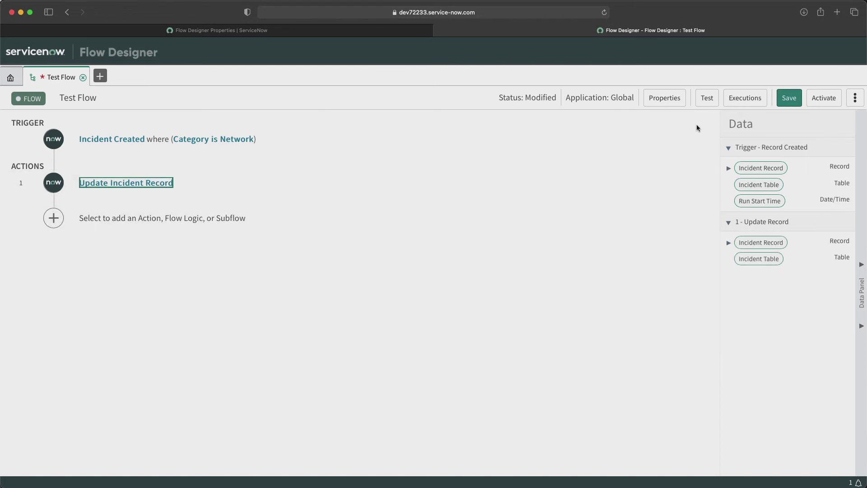
# - Save Test Flow and activate it, confirming the activation
pyautogui.click(791, 102)
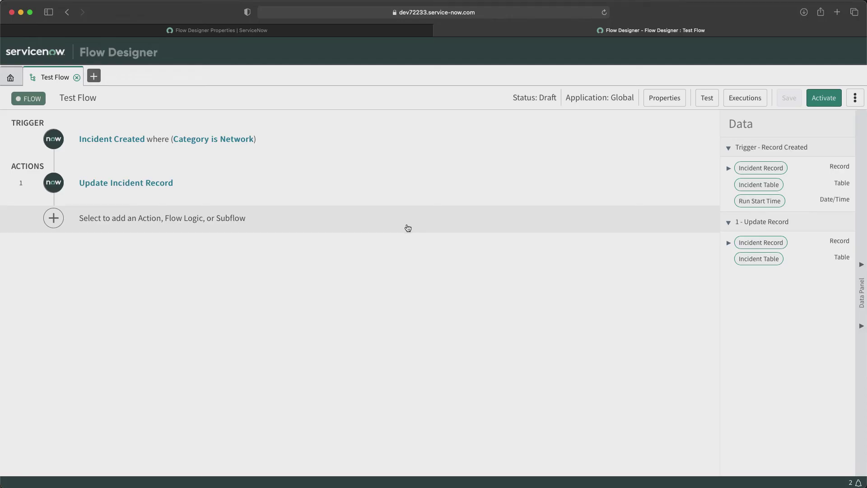
pyautogui.click(819, 100)
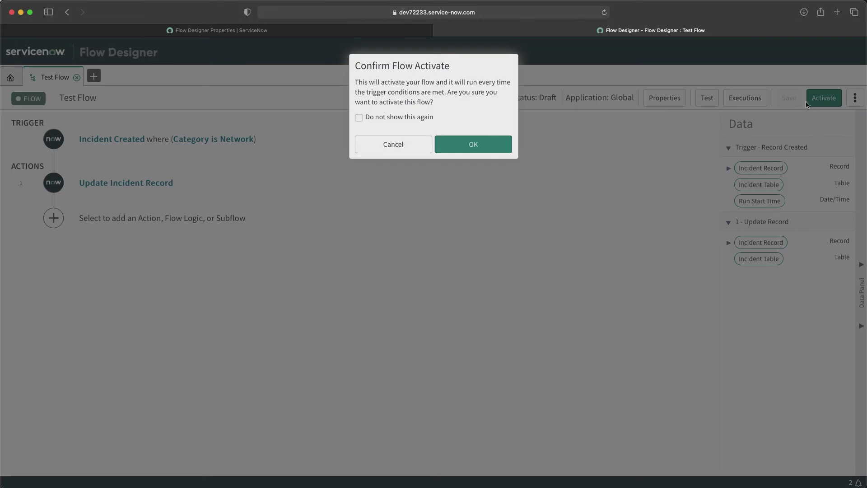
pyautogui.click(473, 144)
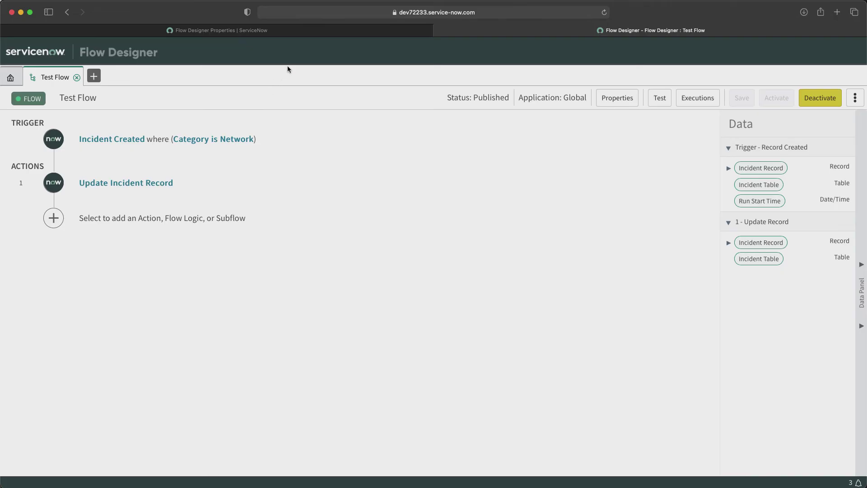
# - Return to the ServiceNow browser tab, filter the navigator for incident, and open a new incident record
pyautogui.click(323, 32)
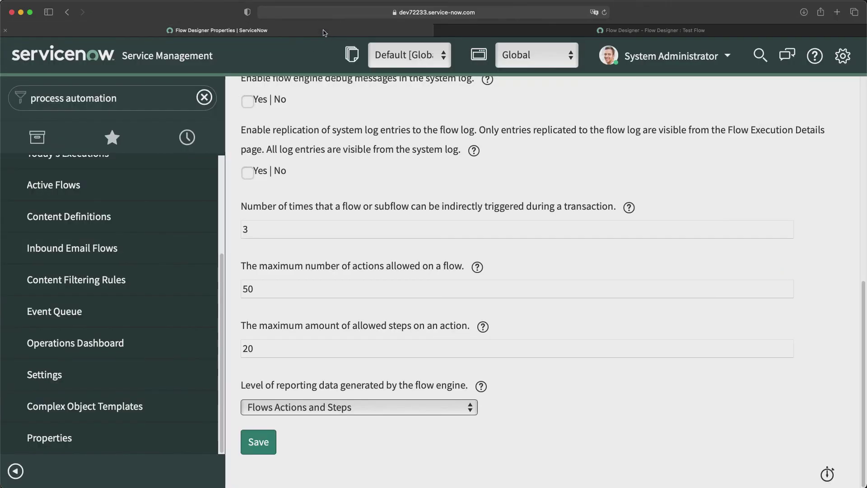
pyautogui.tripleClick(126, 100)
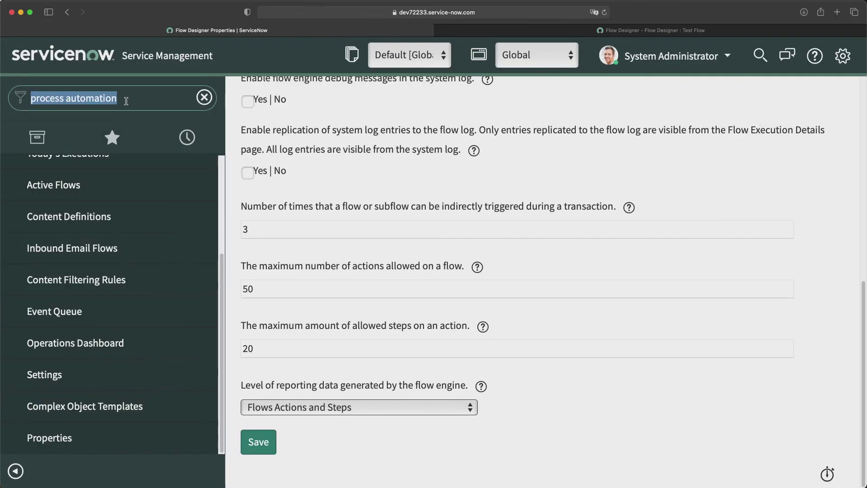
pyautogui.write('incdien')
pyautogui.press('BackSpace')
pyautogui.press('BackSpace')
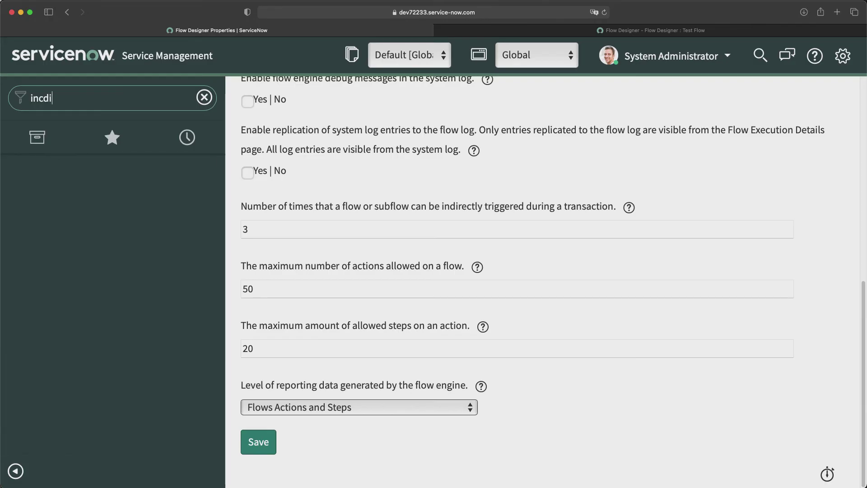
pyautogui.press('BackSpace')
pyautogui.press('BackSpace')
pyautogui.write('ident')
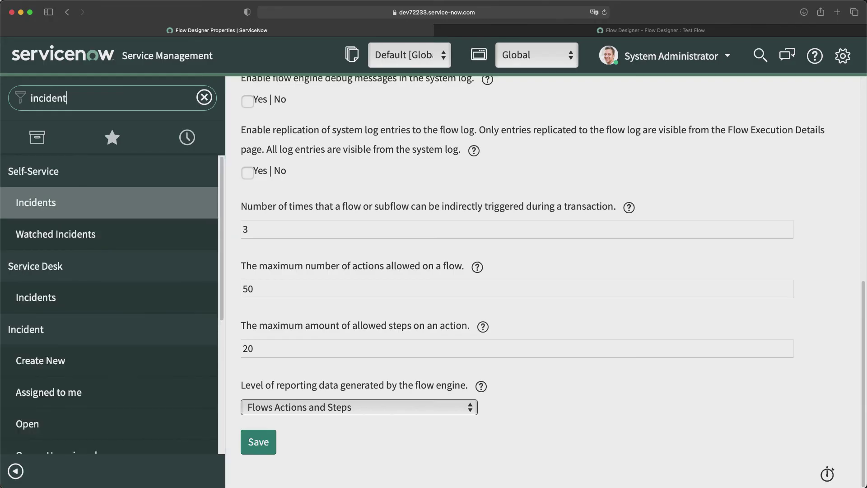
pyautogui.click(32, 365)
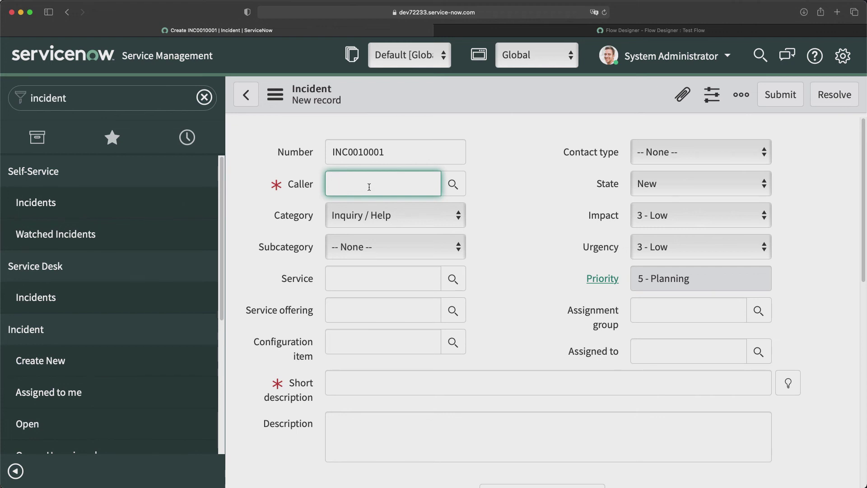
# - Choose a caller for the new incident and set its category to Network
pyautogui.write('b')
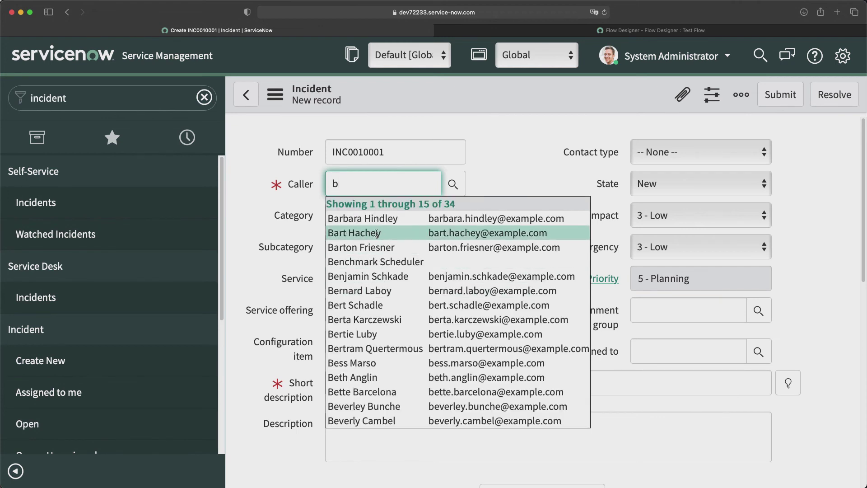
pyautogui.click(517, 234)
pyautogui.scroll(-3, 369, 360)
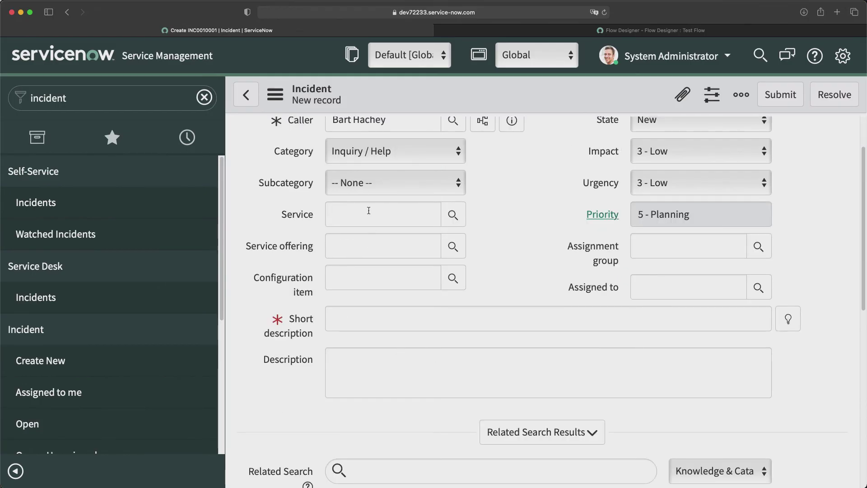
pyautogui.click(381, 153)
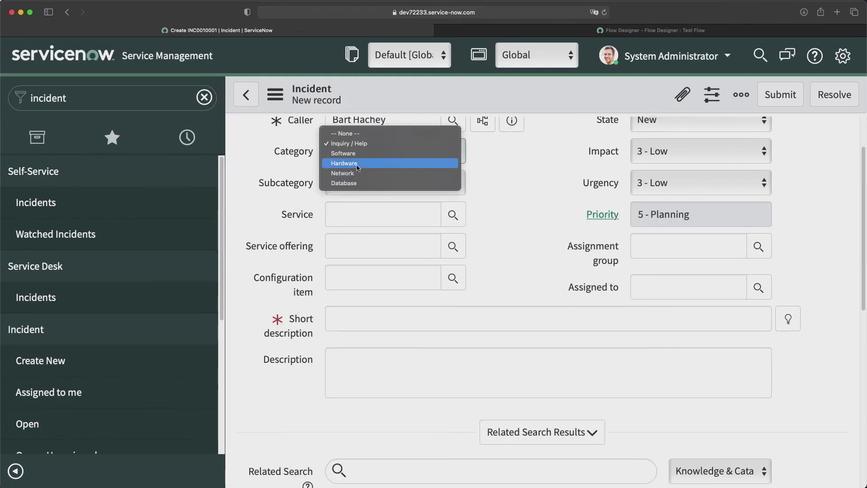
pyautogui.click(348, 174)
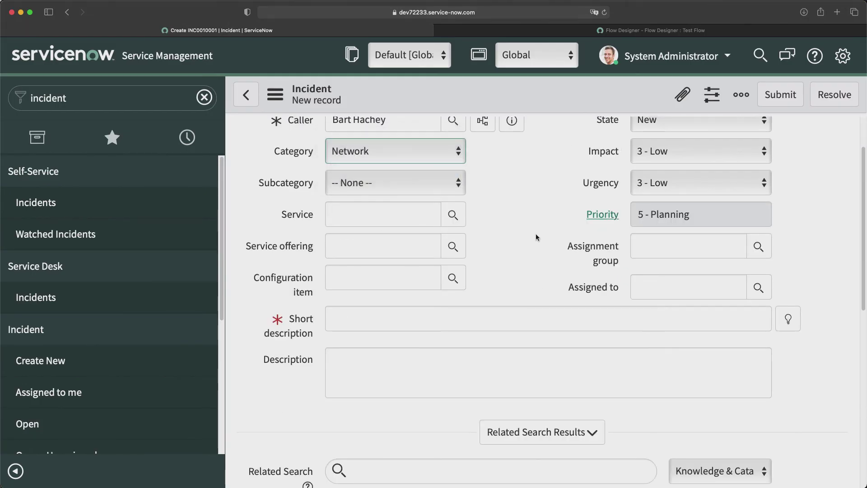
# - Enter the short description "Test for FD" and save the incident while staying on its form
pyautogui.click(374, 321)
pyautogui.write('Test')
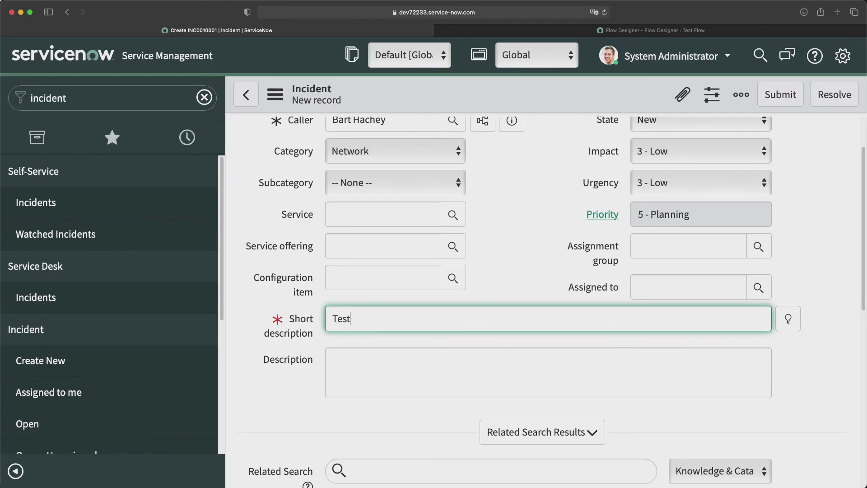
pyautogui.write(' for FD')
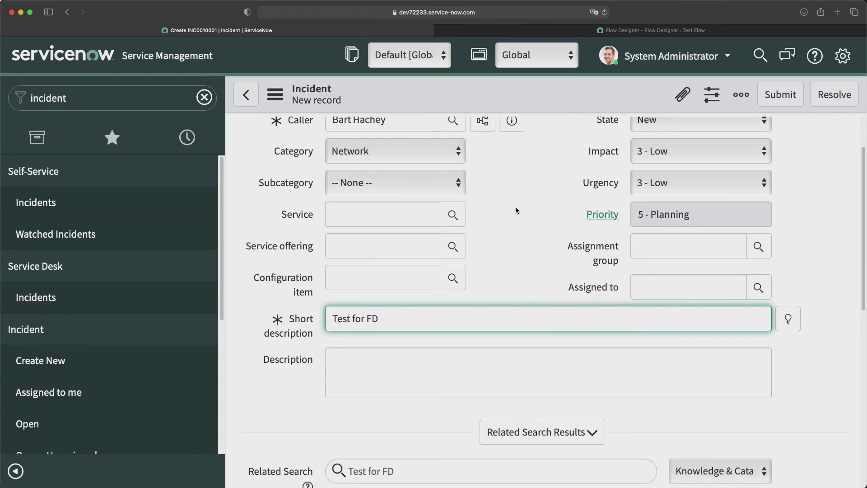
pyautogui.click(508, 207)
pyautogui.scroll(3, 508, 207)
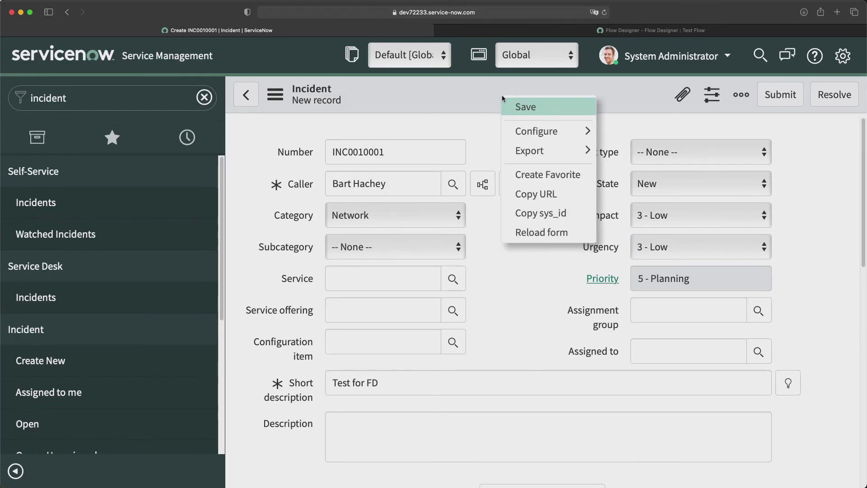
pyautogui.rightClick(503, 95)
pyautogui.click(537, 109)
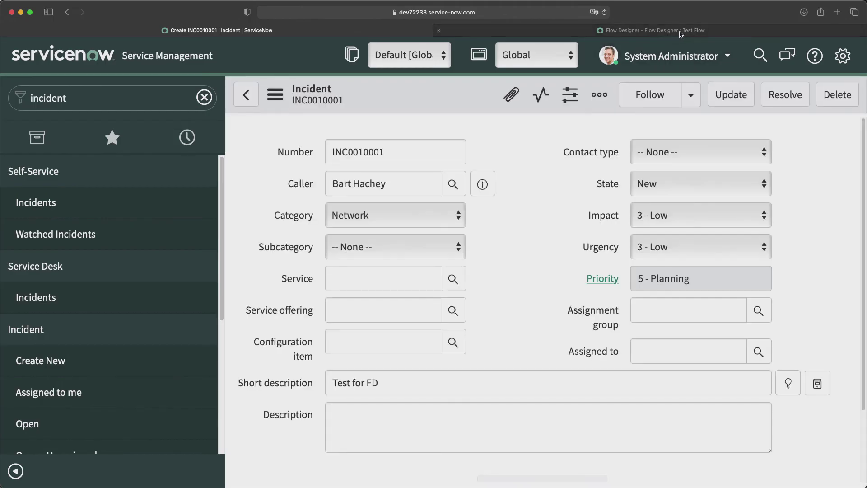
# - Go back to Flow Designer, list Test Flow's executions, and open the execution details of the newest run
pyautogui.click(651, 30)
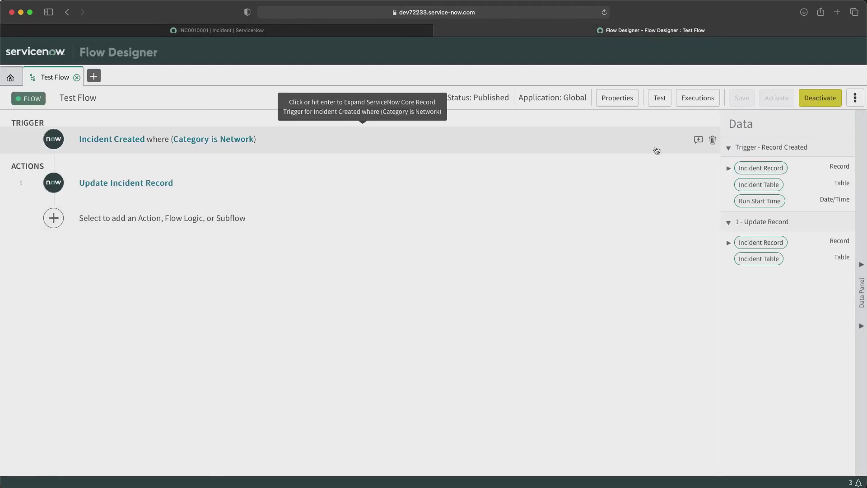
pyautogui.click(693, 101)
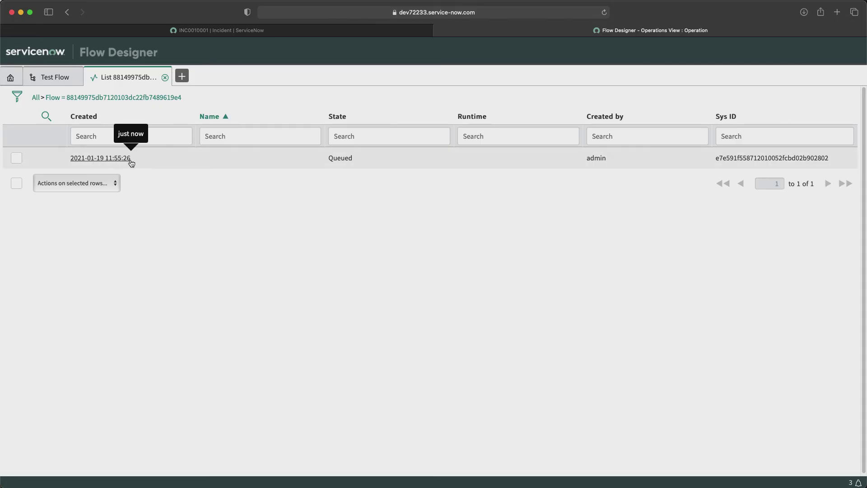
pyautogui.click(103, 159)
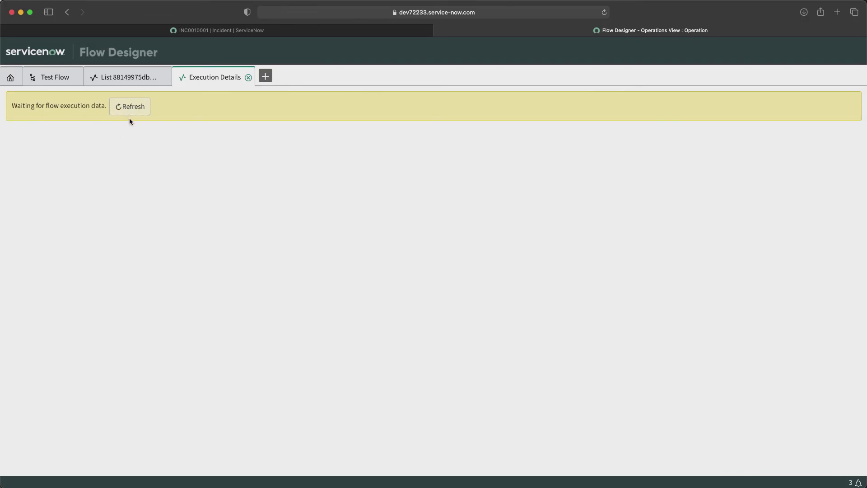
pyautogui.click(248, 77)
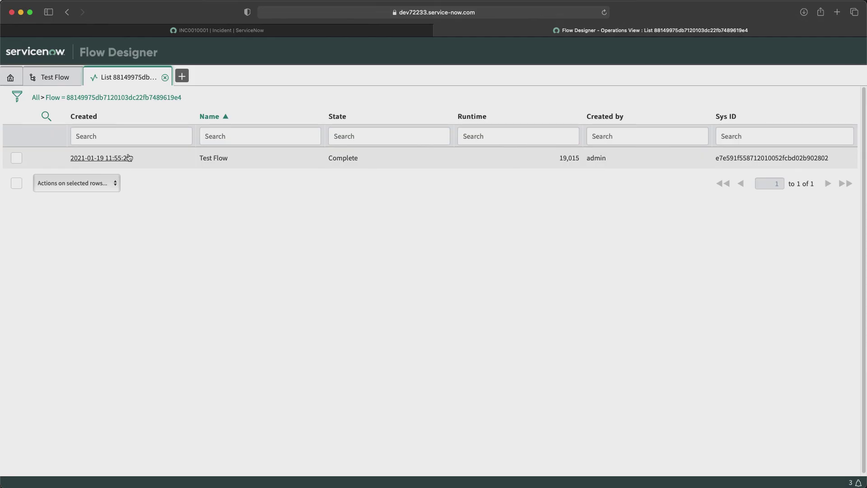
pyautogui.click(86, 159)
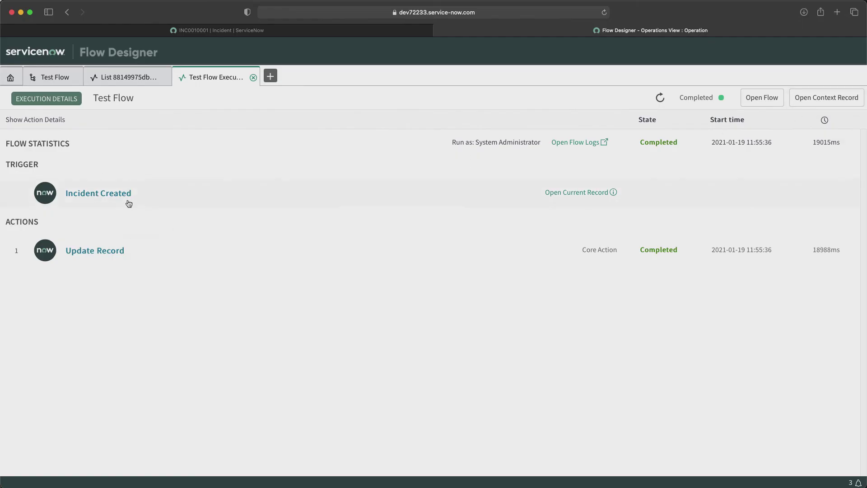
# - Preview the current record behind the execution's Incident Created trigger and compare it with the incident form in the other browser tab
pyautogui.click(614, 193)
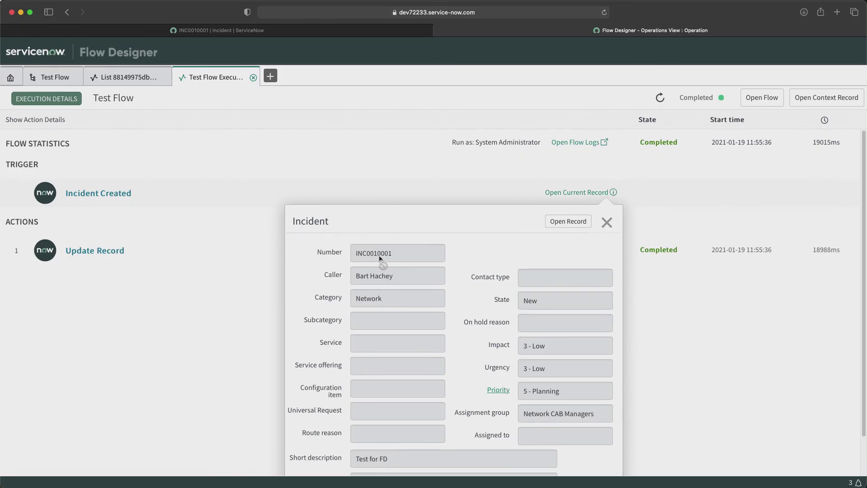
pyautogui.click(208, 31)
pyautogui.click(634, 30)
pyautogui.scroll(-2, 454, 310)
pyautogui.click(605, 178)
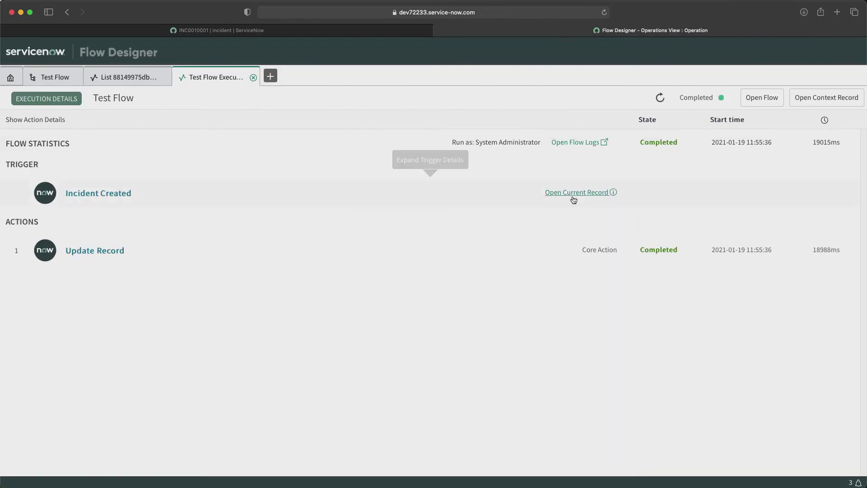
pyautogui.click(262, 32)
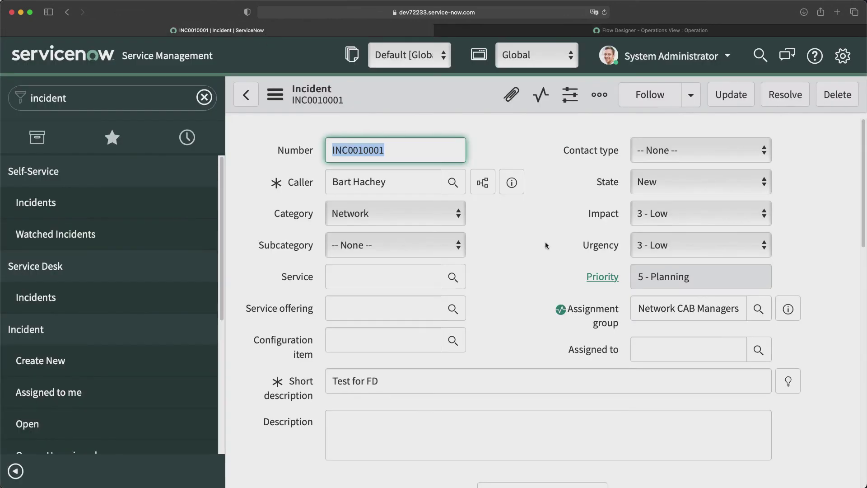
# - Reload the test incident's form and check its assignment group
pyautogui.scroll(-3, 545, 245)
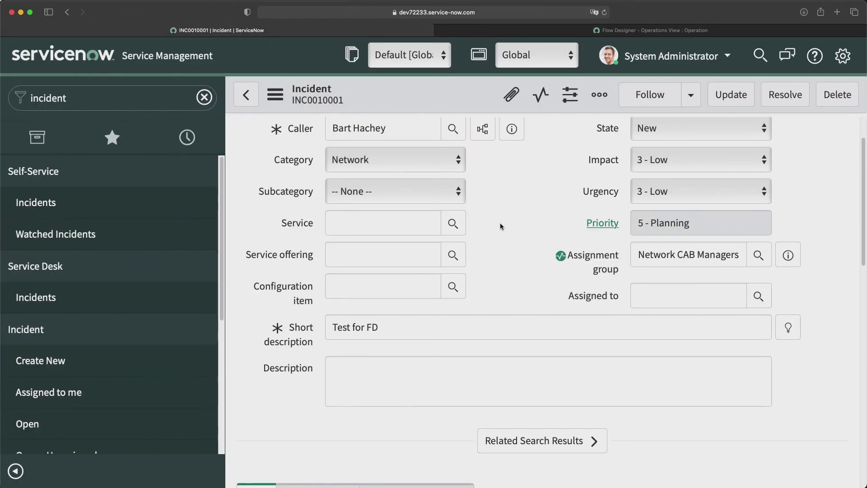
pyautogui.rightClick(436, 82)
pyautogui.scroll(-2, 515, 420)
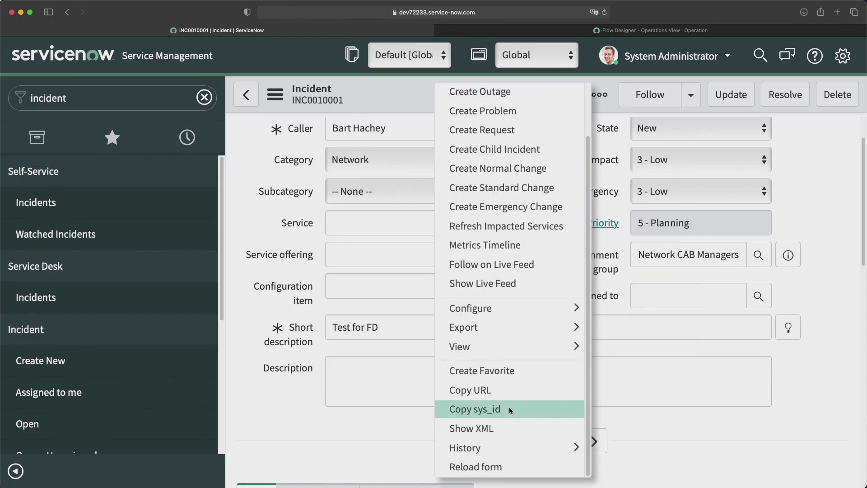
pyautogui.click(501, 465)
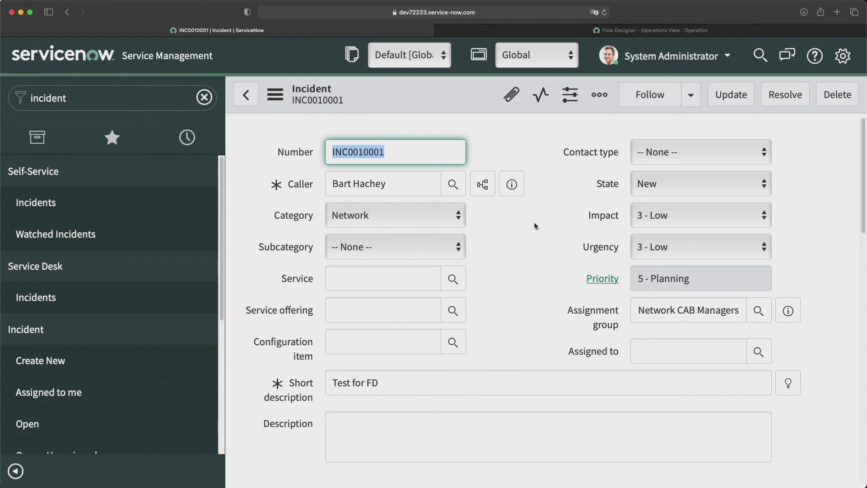
# - Return to the Flow Designer execution details, expand the Incident Created trigger and Update Record action, and review their configuration and runtime values
pyautogui.click(650, 30)
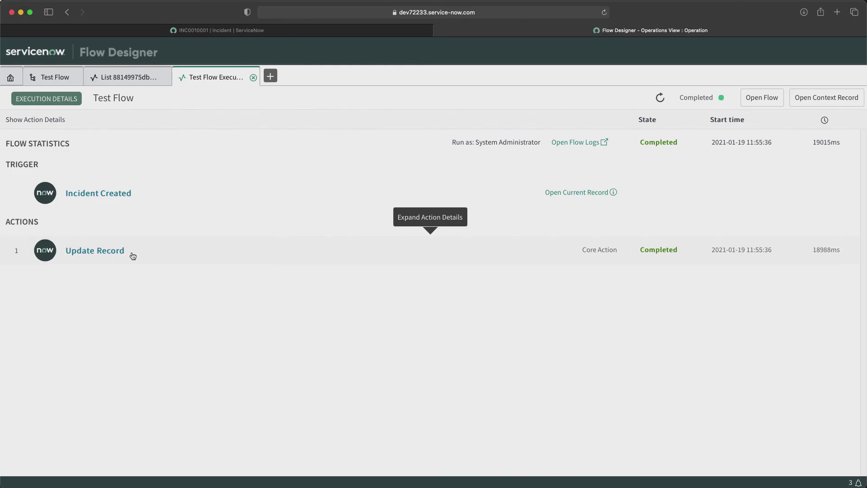
pyautogui.click(105, 256)
pyautogui.click(106, 199)
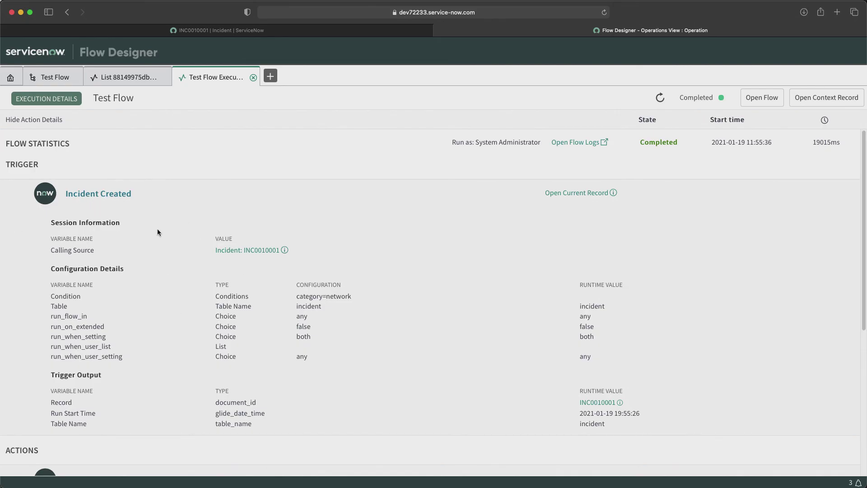
pyautogui.scroll(-2, 107, 294)
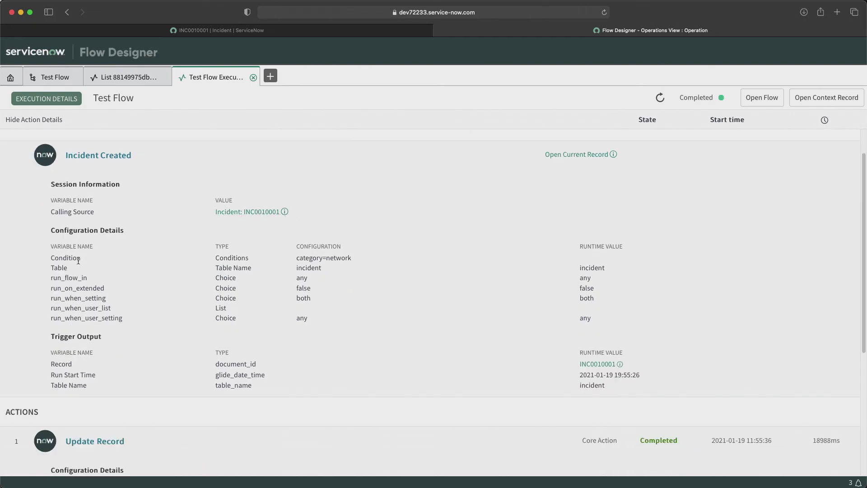
pyautogui.scroll(-1, 99, 284)
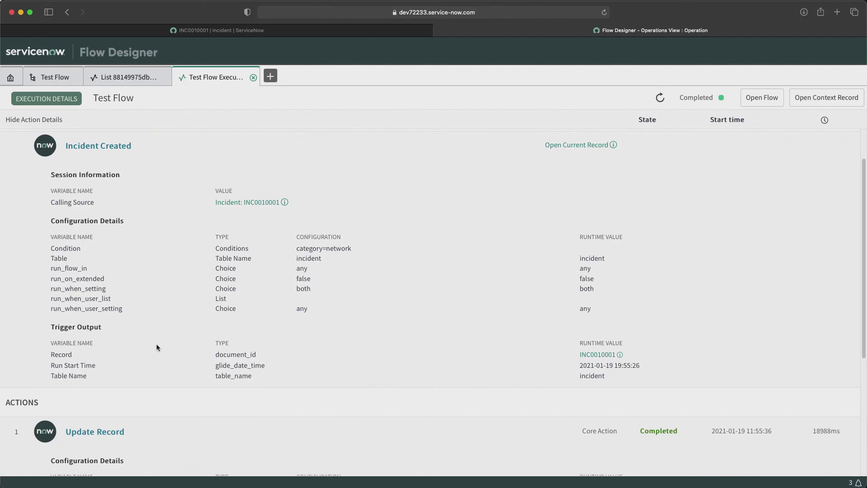
pyautogui.scroll(-3, 156, 343)
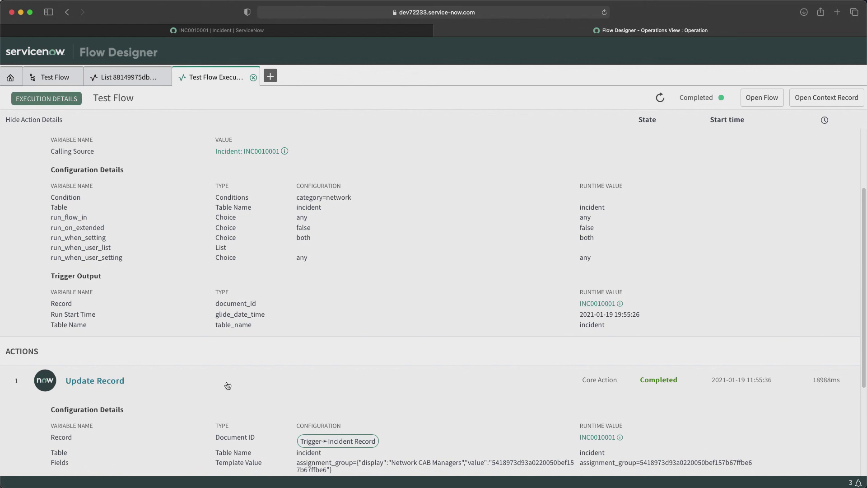
pyautogui.scroll(-7, 140, 393)
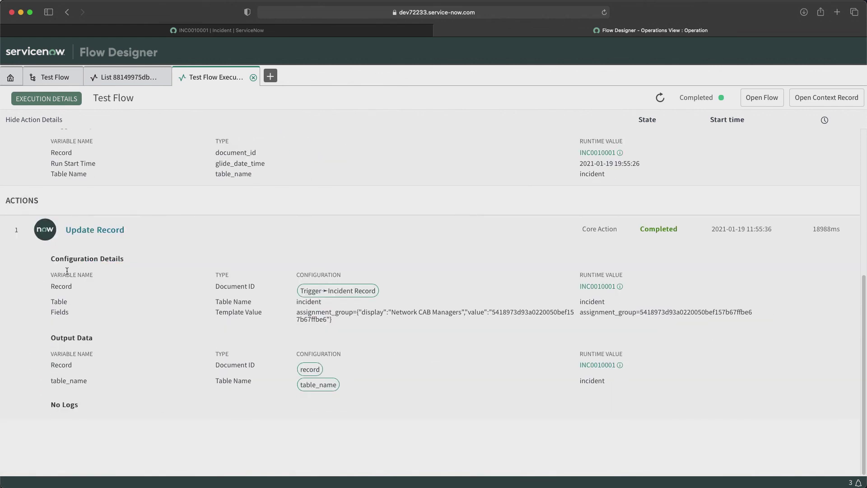